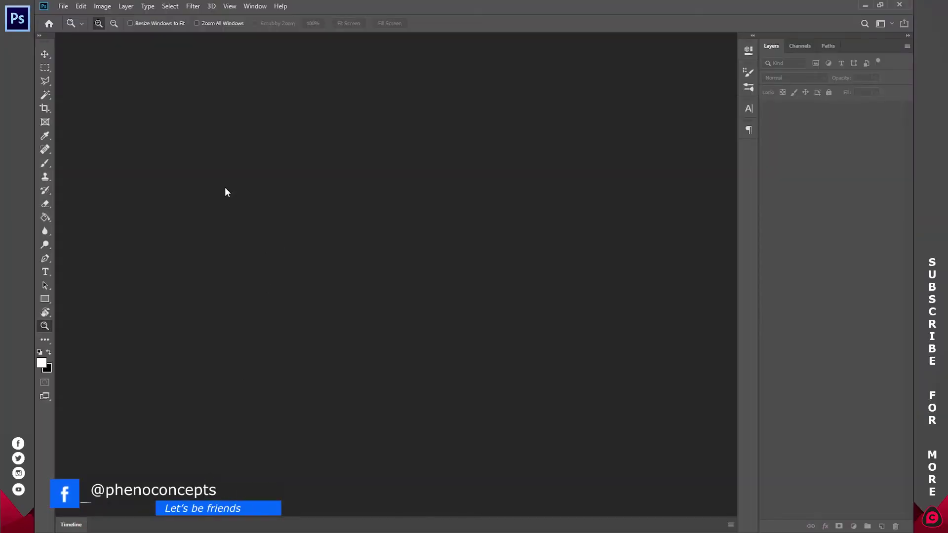
# Step: Create a 2000×2000 px, 300 ppi document with rulers and a vertical guide at its centre
pyautogui.click(63, 6)
pyautogui.click(72, 19)
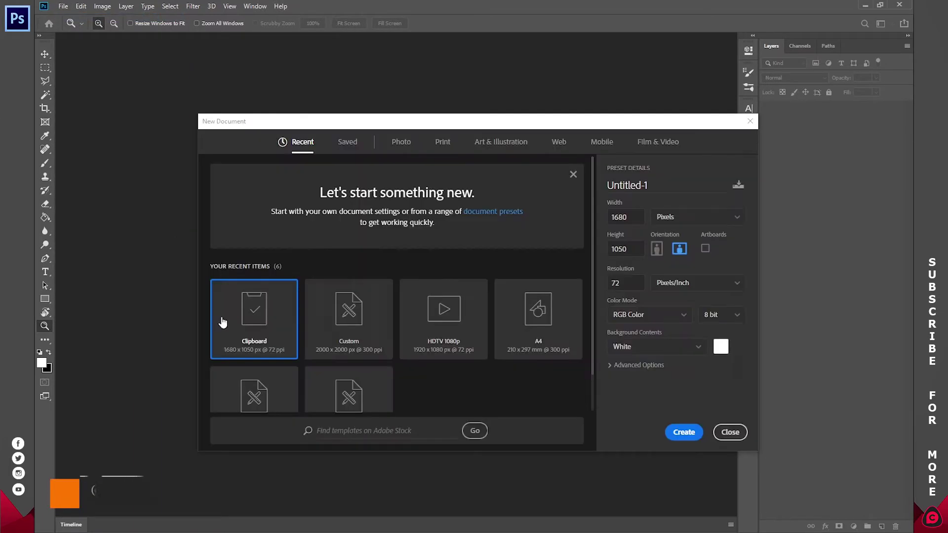
pyautogui.click(372, 324)
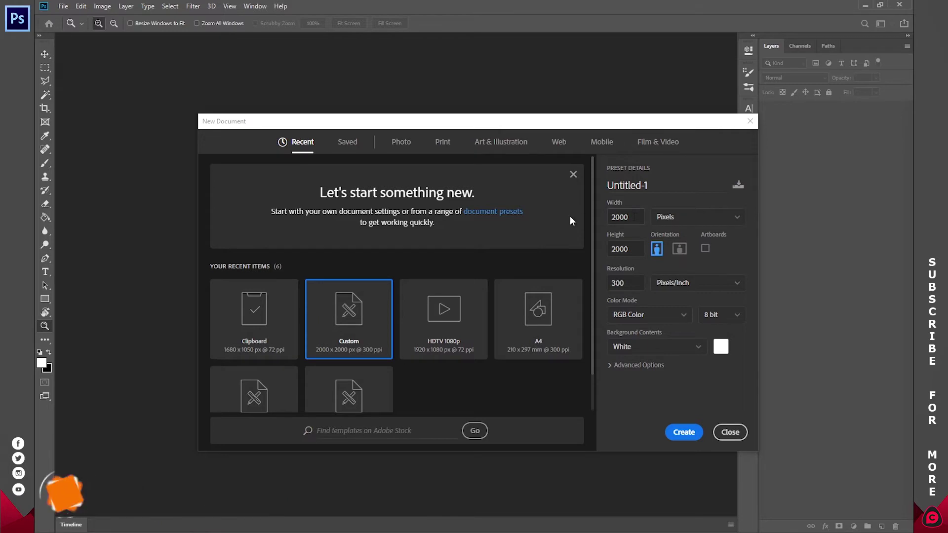
pyautogui.click(684, 432)
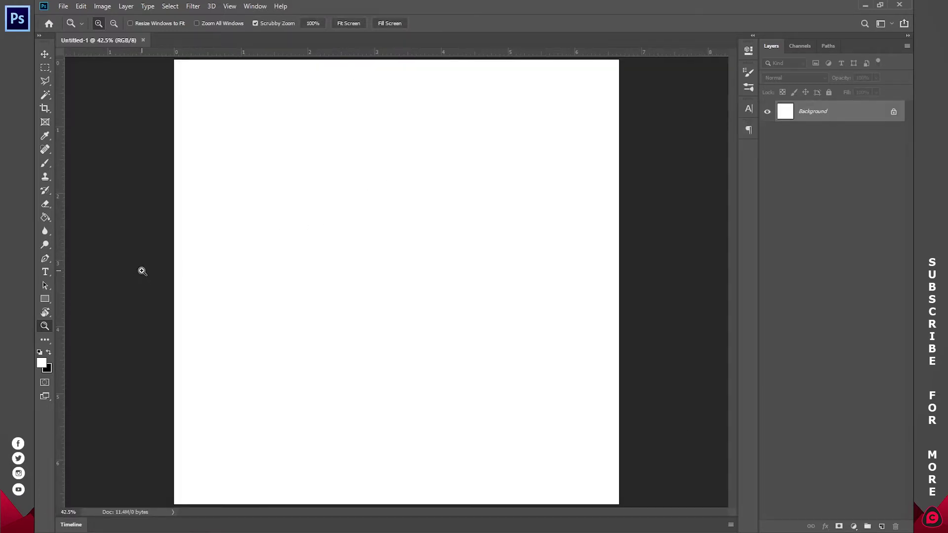
pyautogui.hotkey('ctrl', 'r')
pyautogui.hotkey('ctrl', 'r')
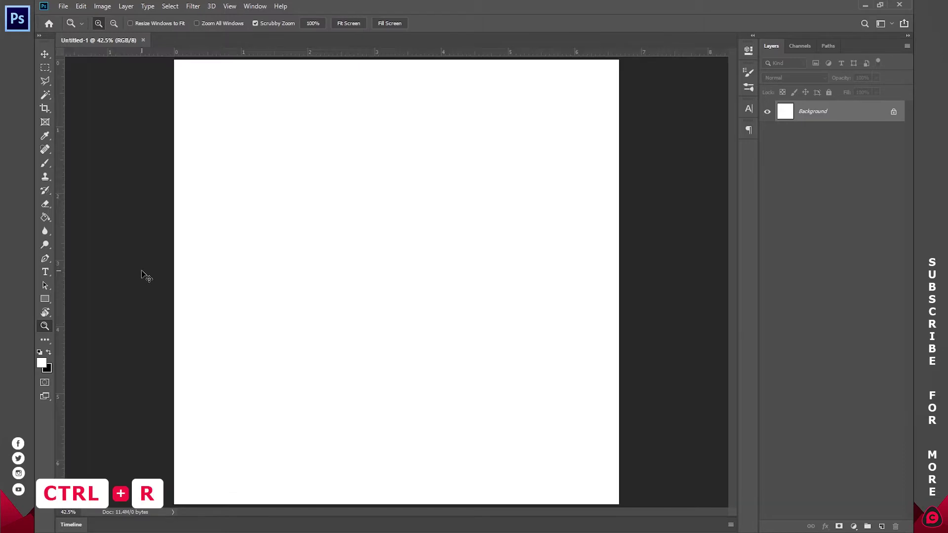
pyautogui.moveTo(62, 223); pyautogui.dragTo(397, 210)
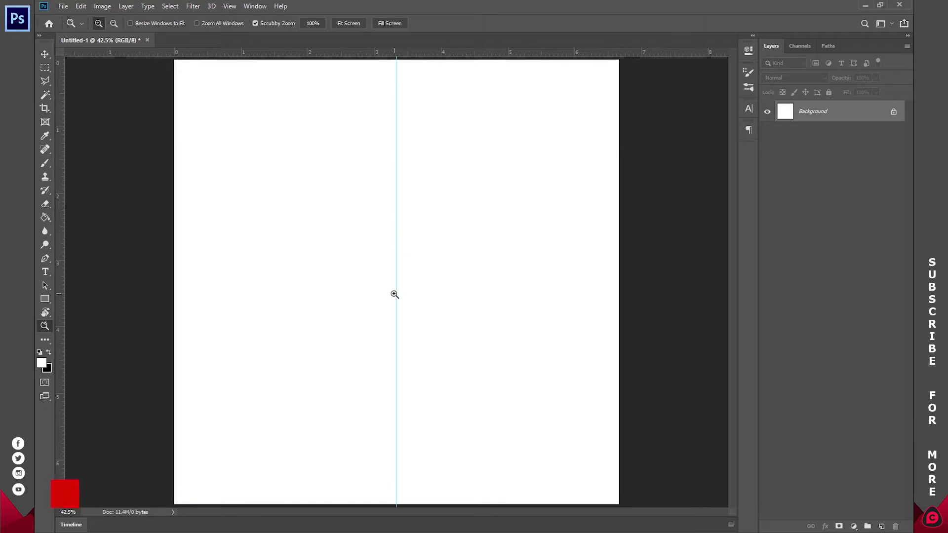
# Step: Draw a 100×100 px black polygon with 3 sides and smooth corners
pyautogui.click(45, 298)
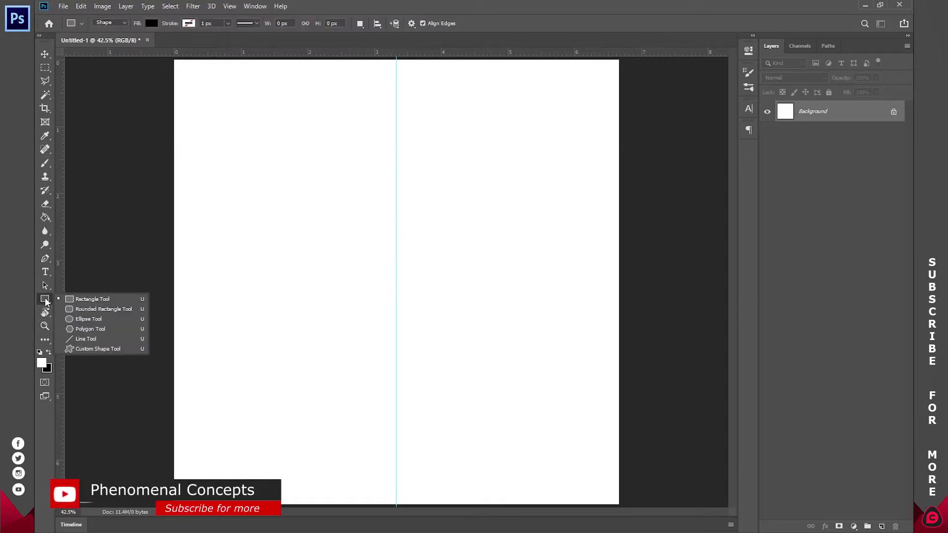
pyautogui.click(111, 329)
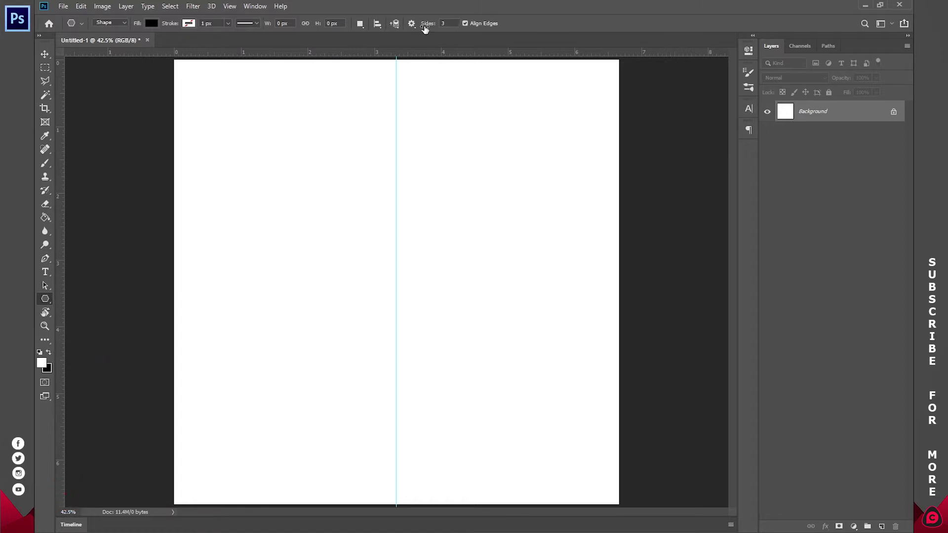
pyautogui.click(379, 247)
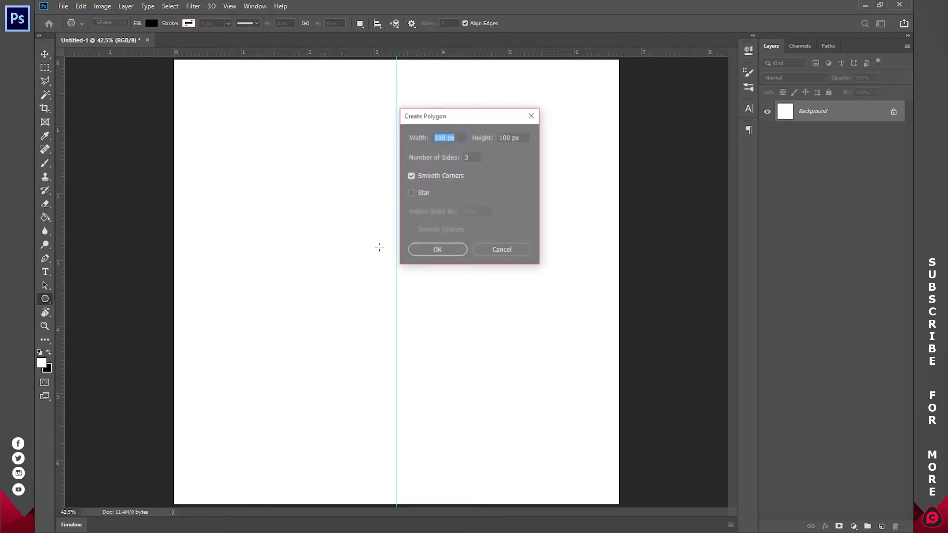
pyautogui.doubleClick(447, 137)
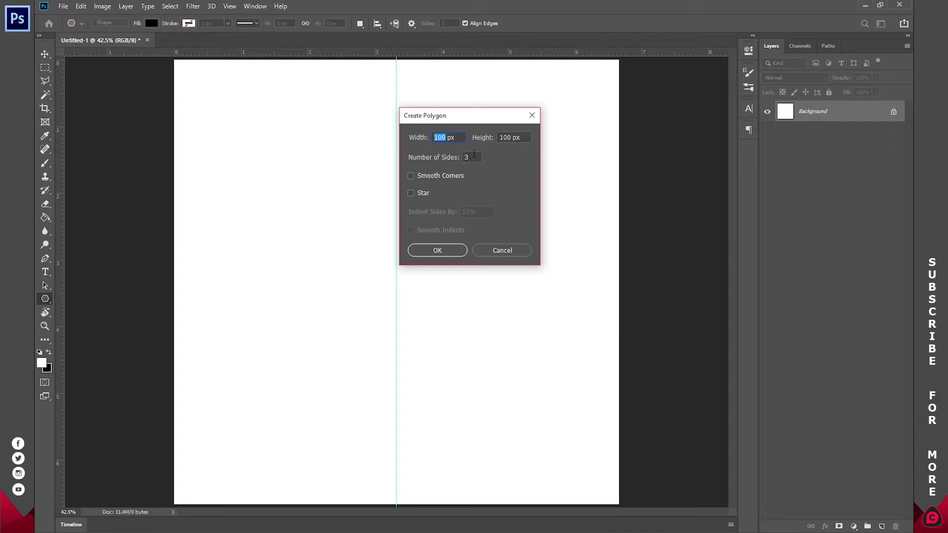
pyautogui.click(420, 176)
pyautogui.click(437, 250)
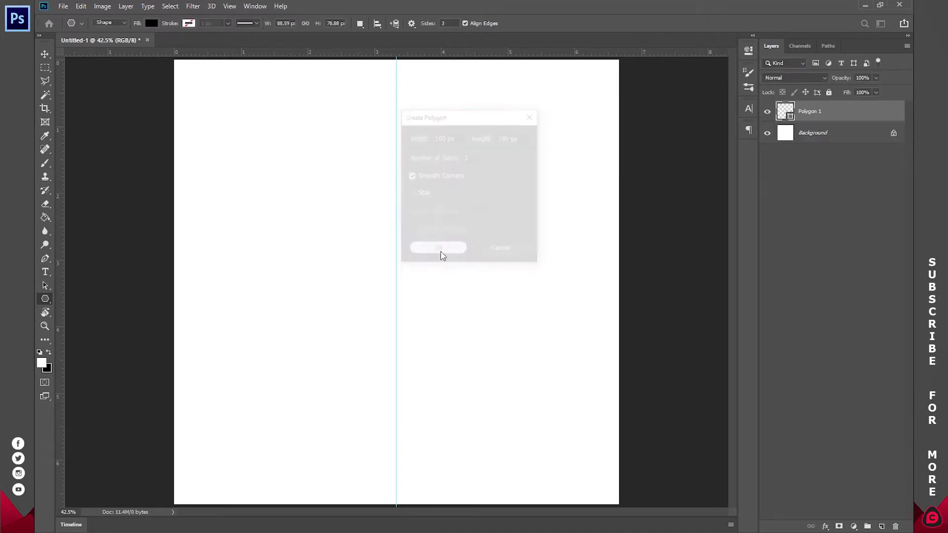
# Step: Enlarge the triangle and rotate it -90° so it points straight up
pyautogui.click(43, 56)
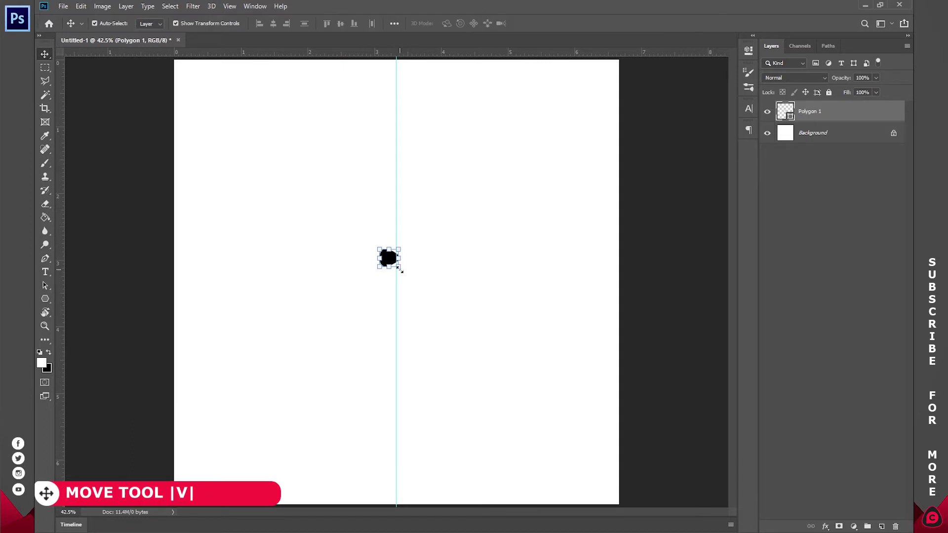
pyautogui.moveTo(399, 269); pyautogui.dragTo(504, 366)
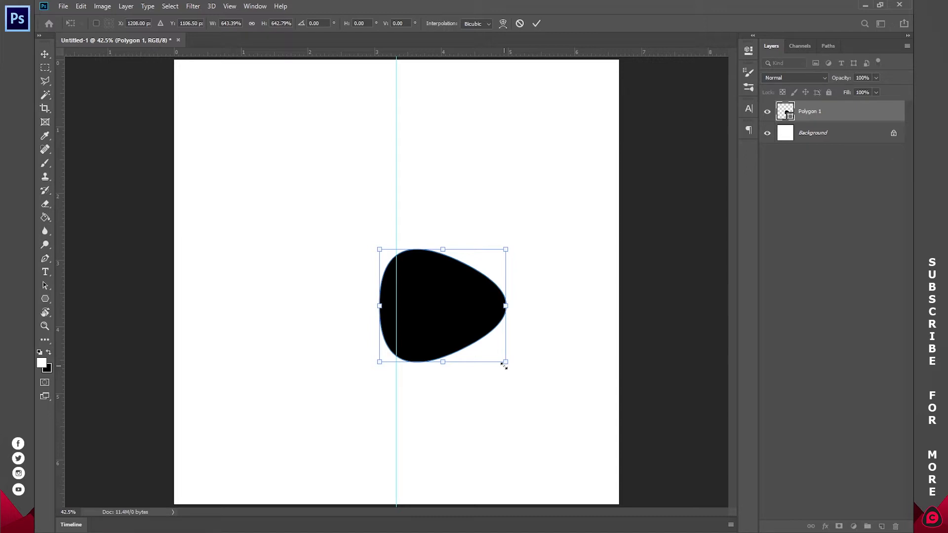
pyautogui.moveTo(523, 310); pyautogui.dragTo(445, 247)
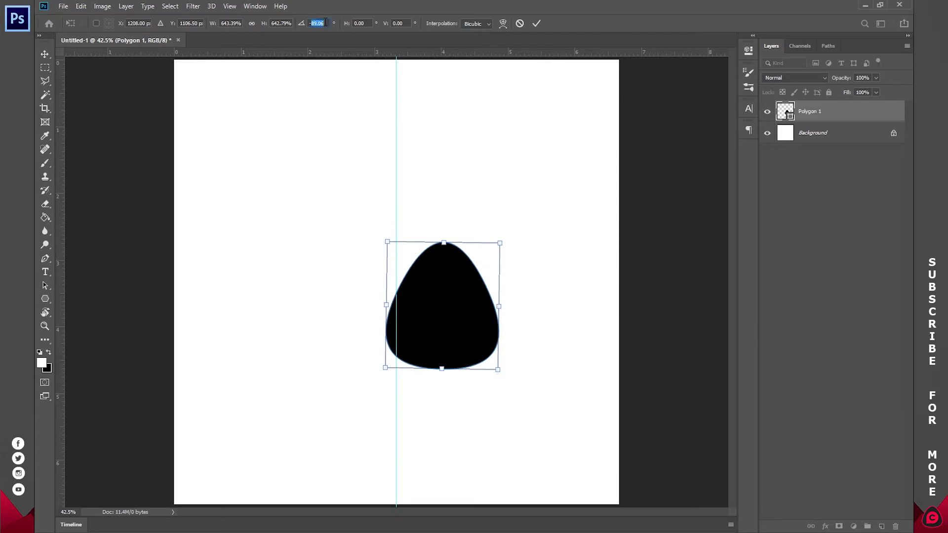
pyautogui.write('-90')
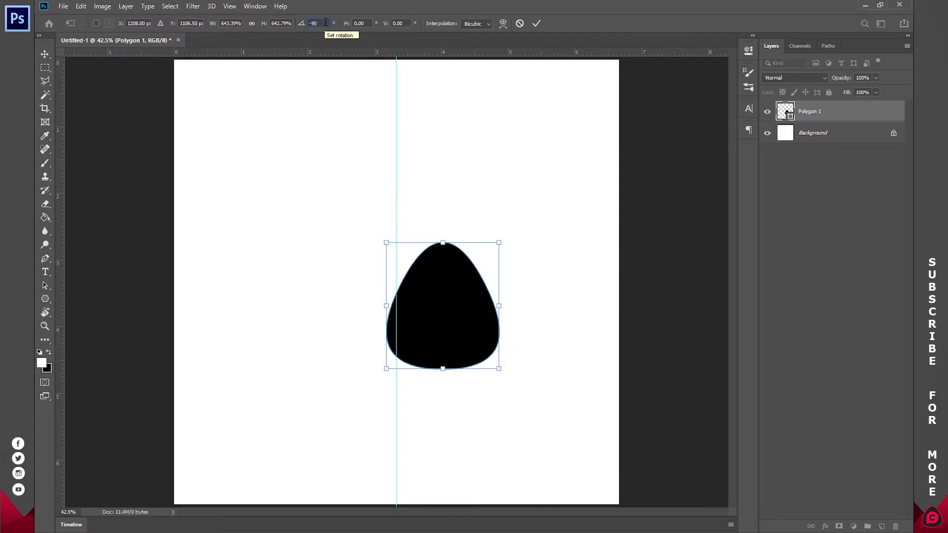
# Step: Centre the triangle on the guide, scale it to about 3.3 in, and apply the transform
pyautogui.moveTo(477, 311); pyautogui.dragTo(429, 290)
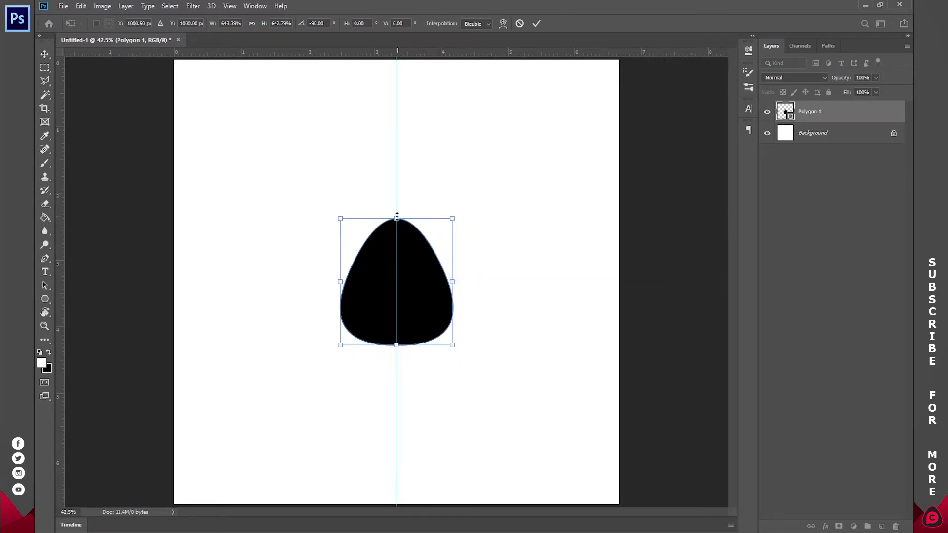
pyautogui.moveTo(396, 216); pyautogui.dragTo(396, 229)
pyautogui.moveTo(408, 268); pyautogui.dragTo(409, 262)
pyautogui.moveTo(452, 226); pyautogui.dragTo(511, 178)
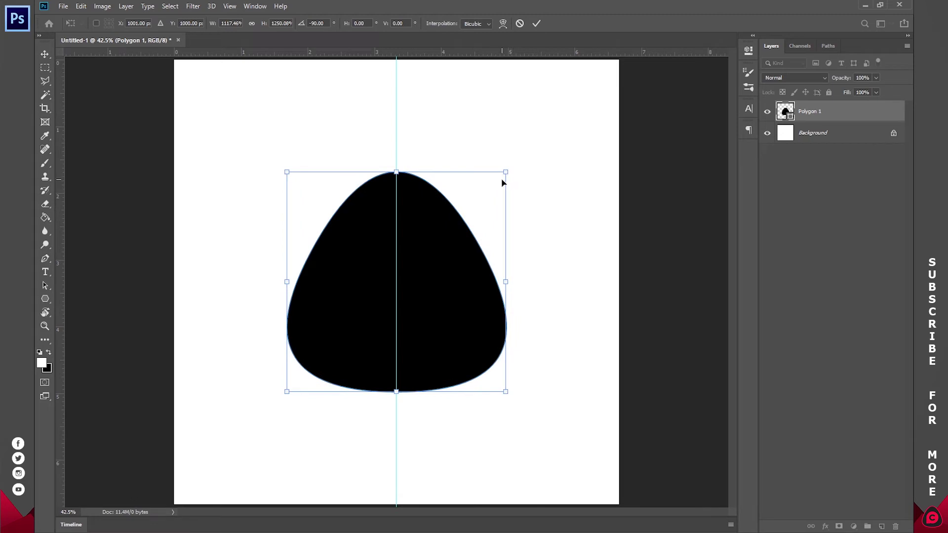
pyautogui.click(536, 25)
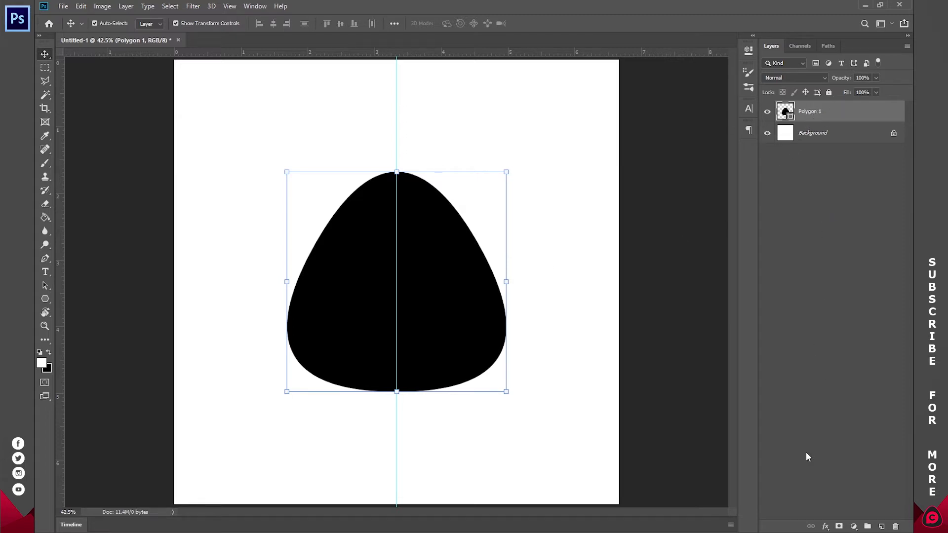
pyautogui.click(824, 527)
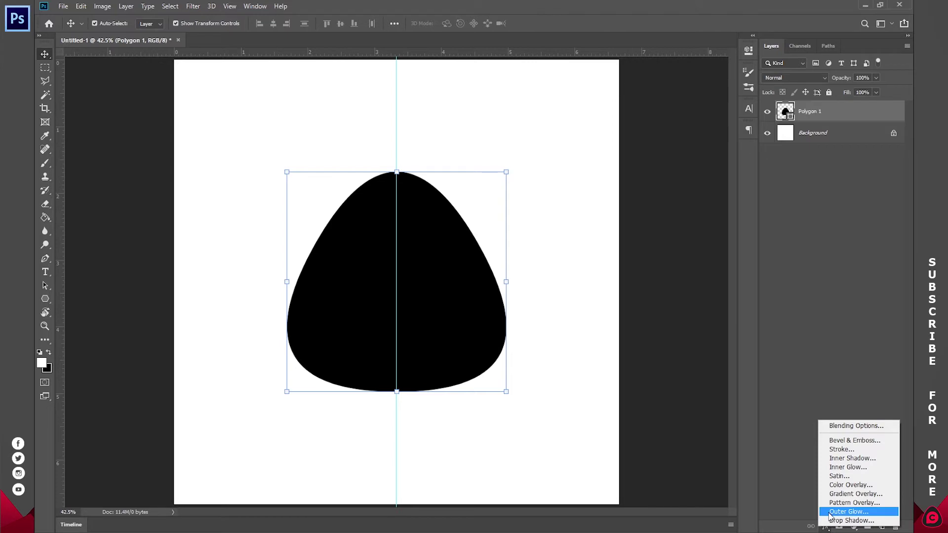
# Step: Give the triangle a red 35 px Stroke effect positioned Inside
pyautogui.click(847, 450)
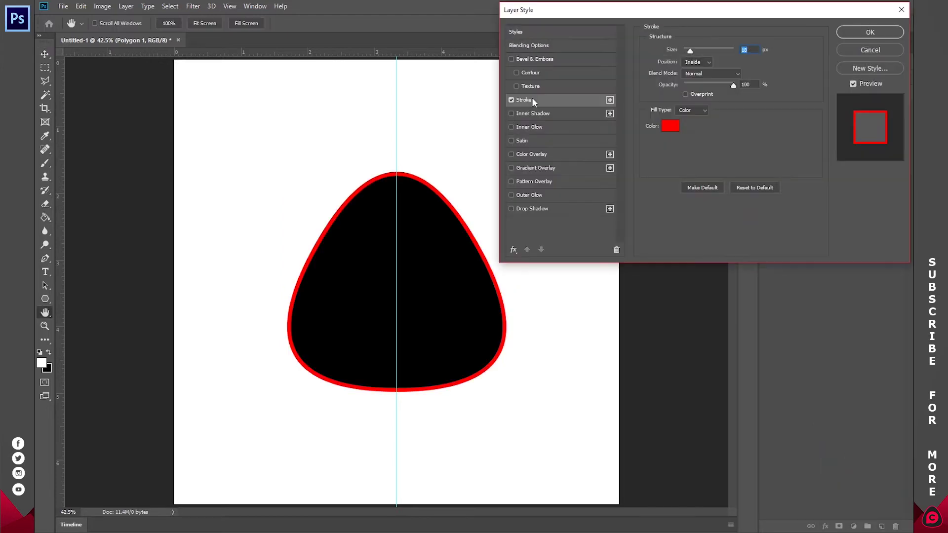
pyautogui.click(691, 66)
pyautogui.moveTo(687, 48); pyautogui.dragTo(718, 48)
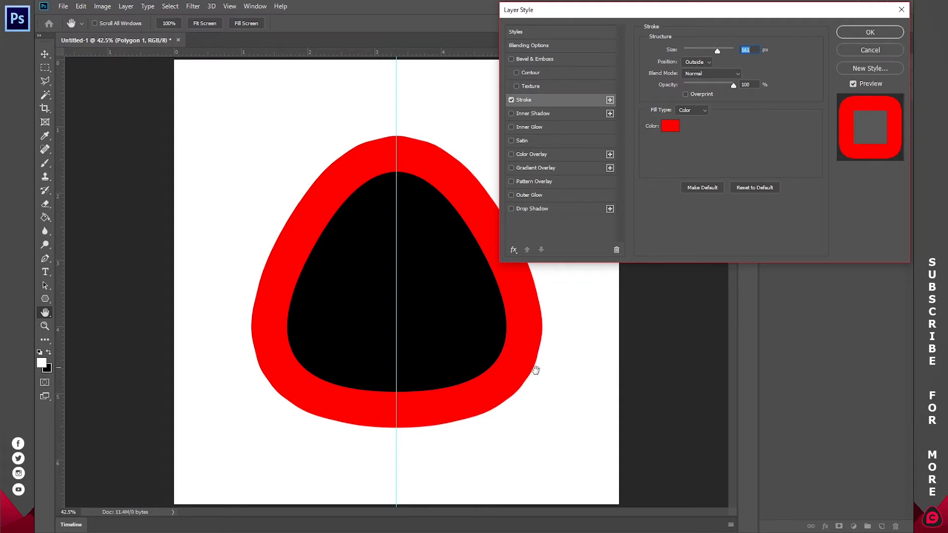
pyautogui.click(697, 61)
pyautogui.click(693, 79)
pyautogui.moveTo(716, 51); pyautogui.dragTo(694, 52)
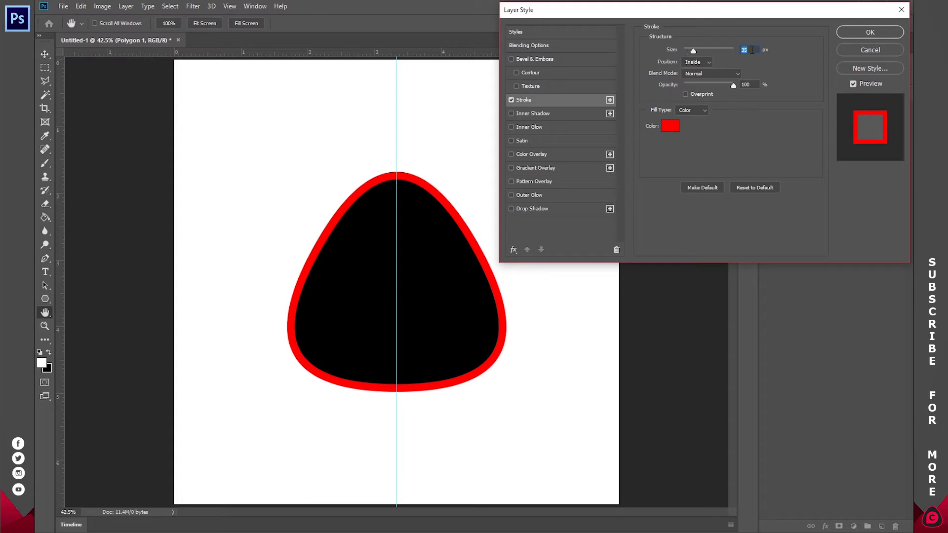
pyautogui.write('40')
pyautogui.hotkey('ctrl', 'z')
pyautogui.click(881, 32)
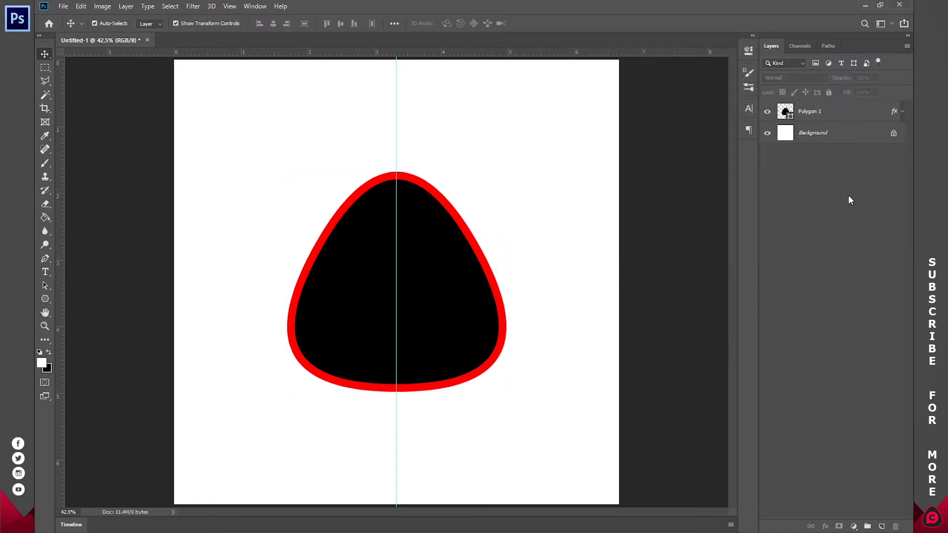
# Step: Create a 100 px circle and enlarge it inside the triangle
pyautogui.click(49, 299)
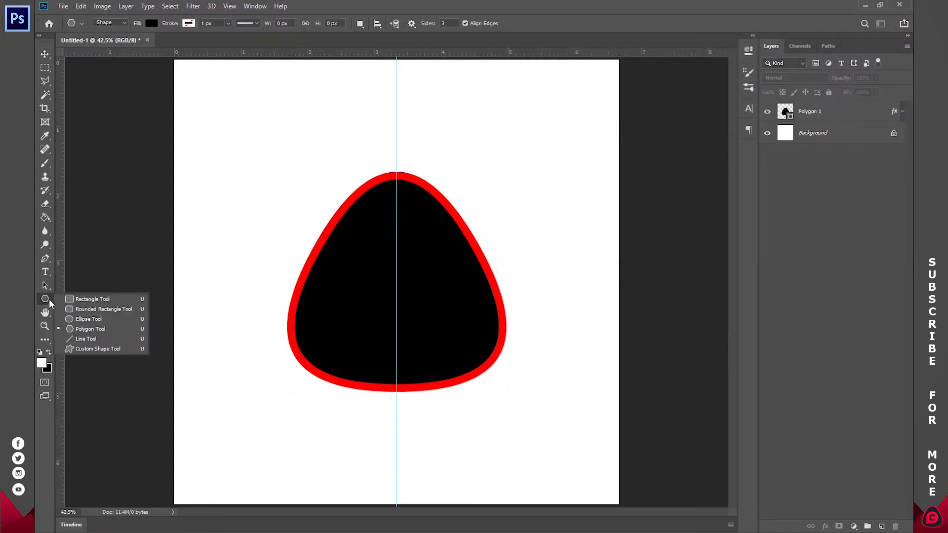
pyautogui.click(92, 318)
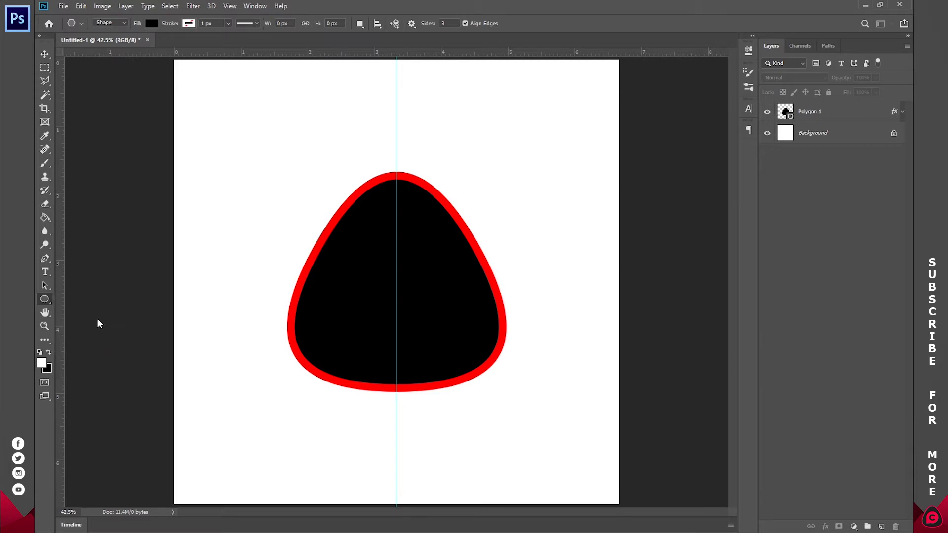
pyautogui.click(395, 268)
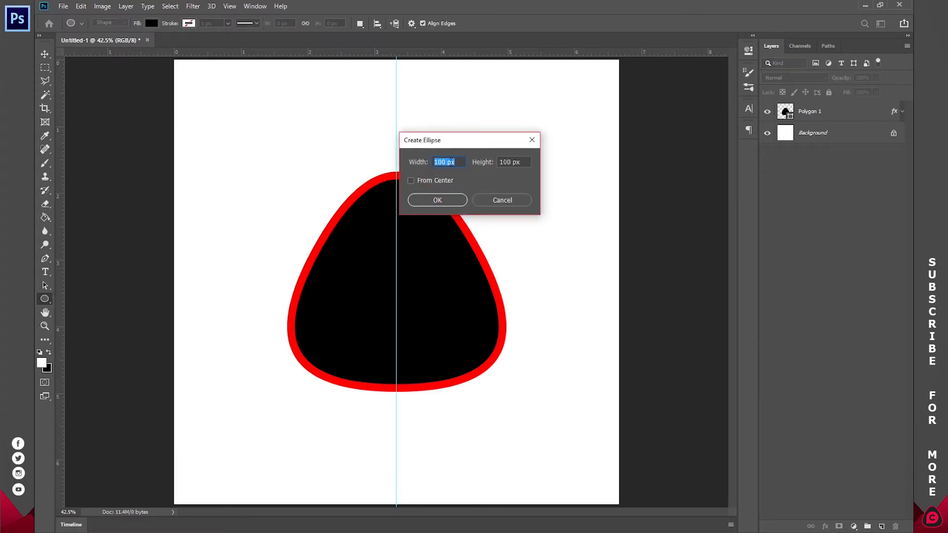
pyautogui.click(429, 203)
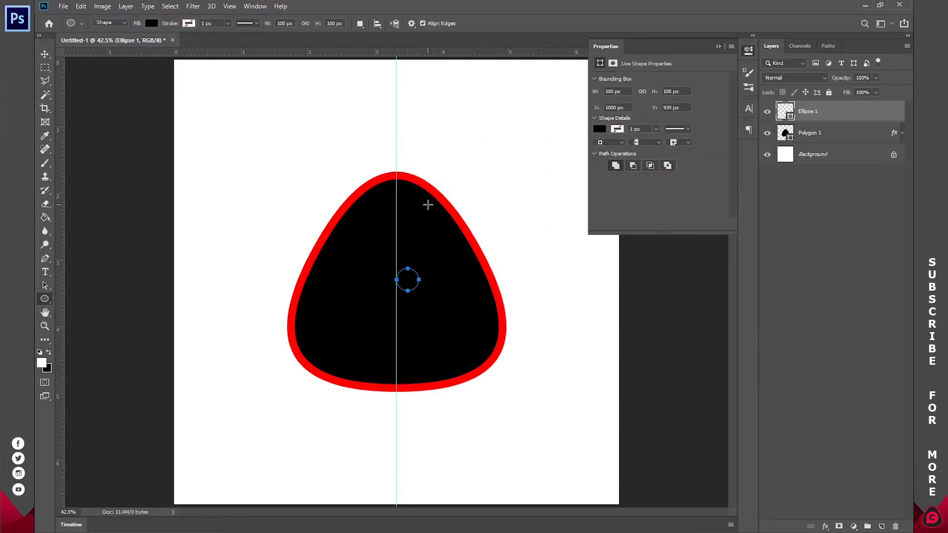
pyautogui.press('v')
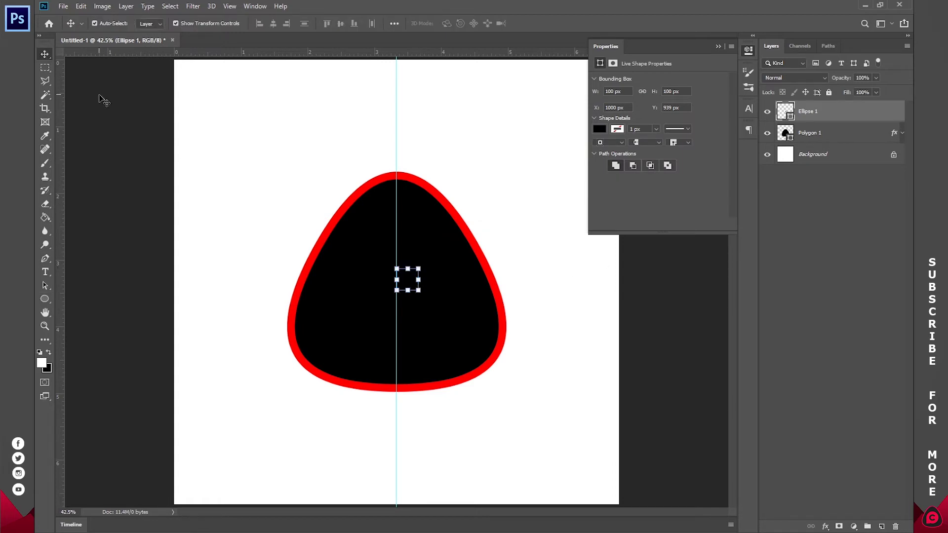
pyautogui.moveTo(419, 292); pyautogui.dragTo(508, 364)
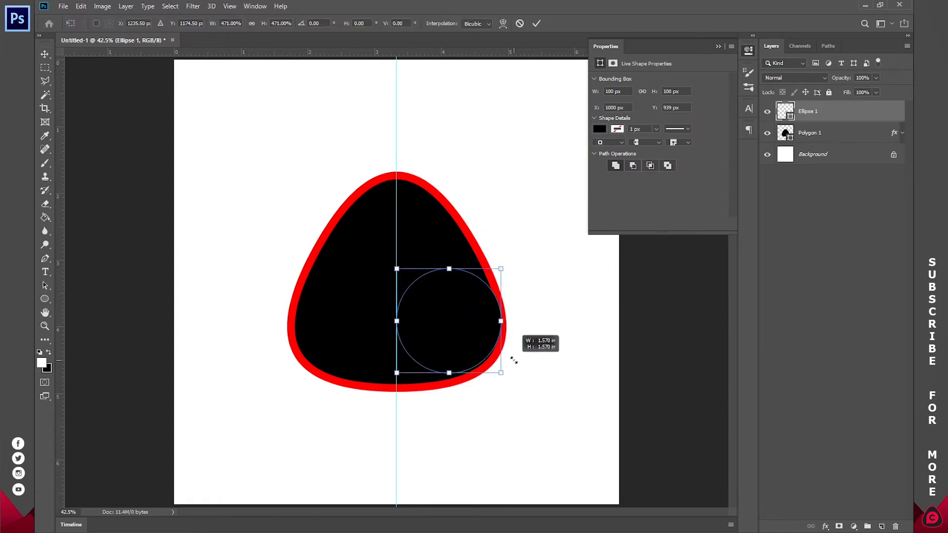
pyautogui.moveTo(479, 332); pyautogui.dragTo(414, 302)
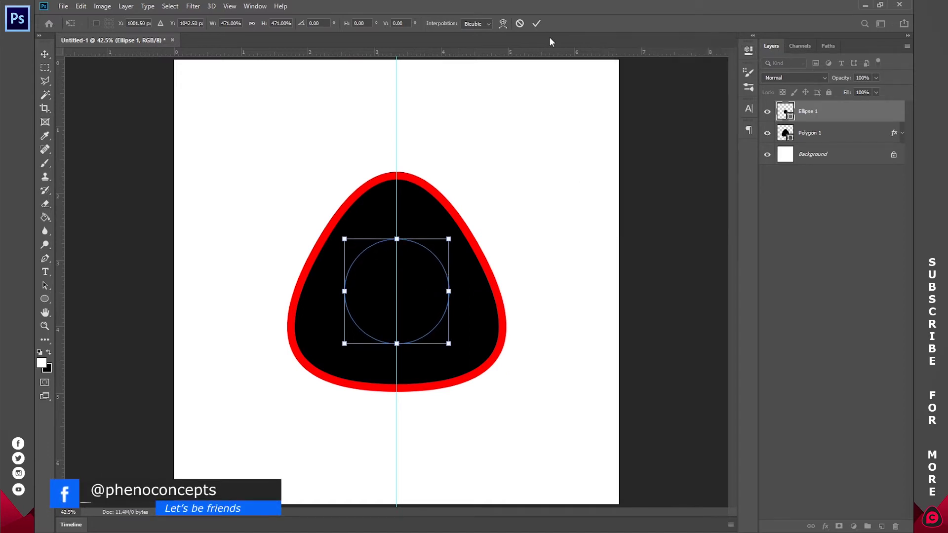
pyautogui.press('Return')
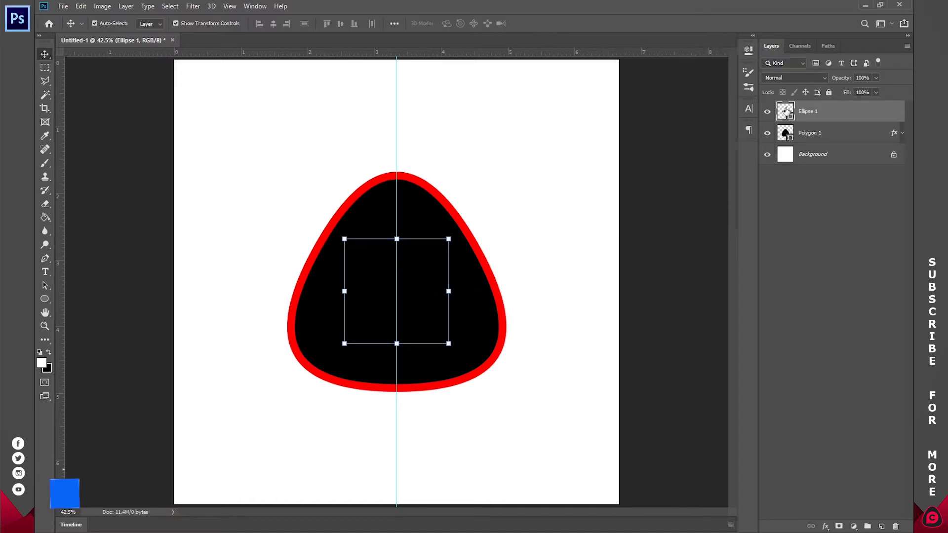
# Step: Fill the circle with the border's red, then scale and centre it on the guide
pyautogui.doubleClick(789, 111)
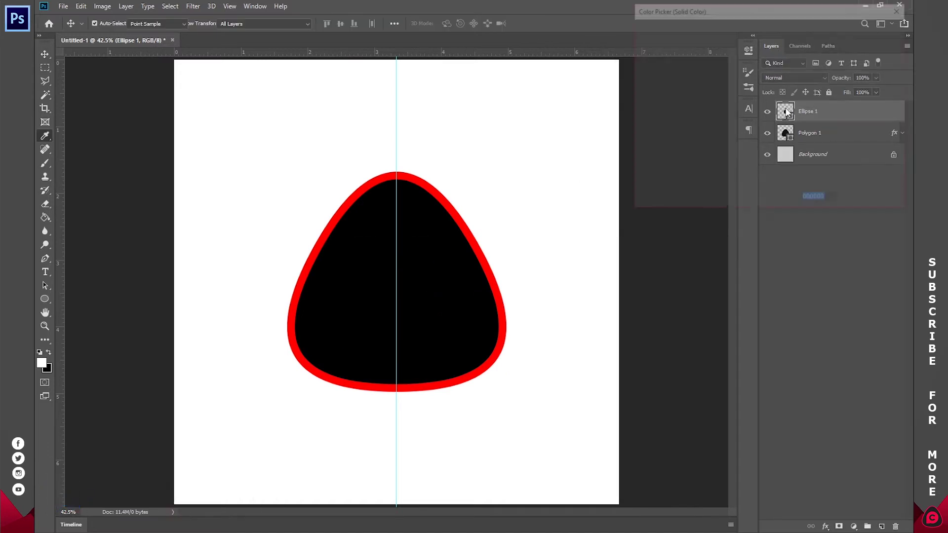
pyautogui.click(429, 190)
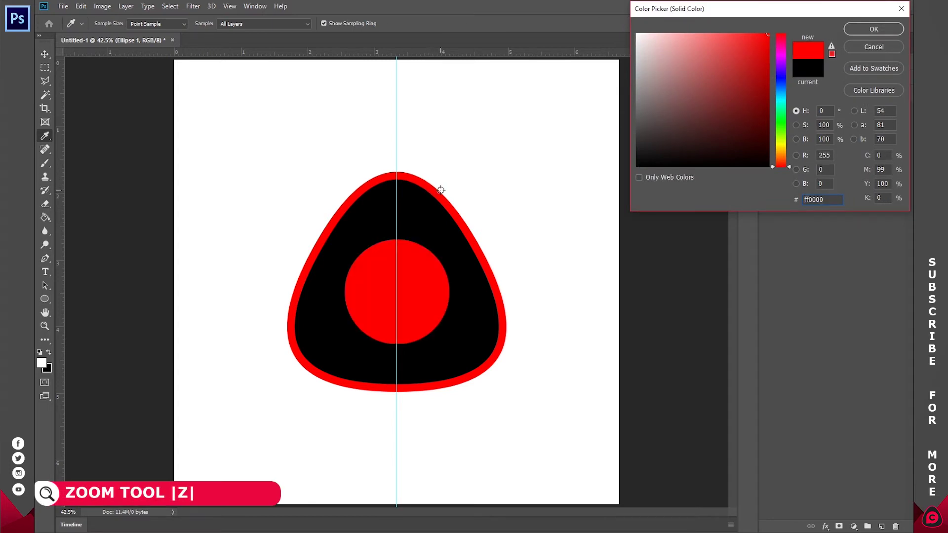
pyautogui.click(871, 28)
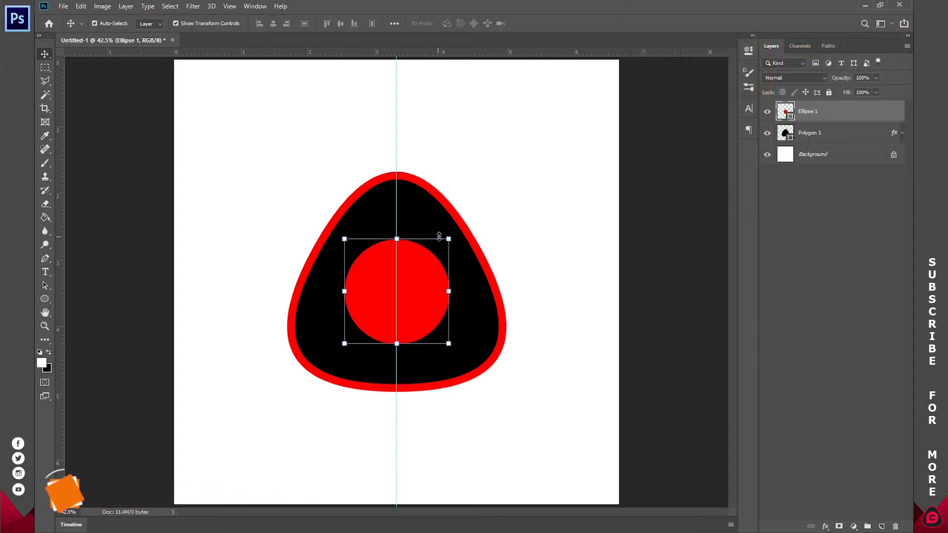
pyautogui.moveTo(448, 239); pyautogui.dragTo(467, 219)
pyautogui.moveTo(434, 269); pyautogui.dragTo(418, 294)
pyautogui.click(536, 23)
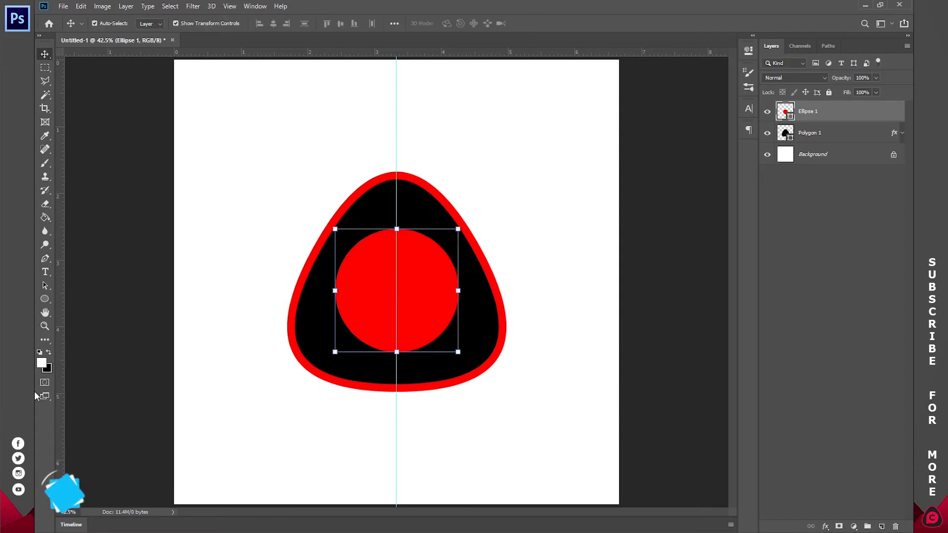
# Step: Draw a tall red rectangle and move it under the circle's left edge
pyautogui.click(45, 299)
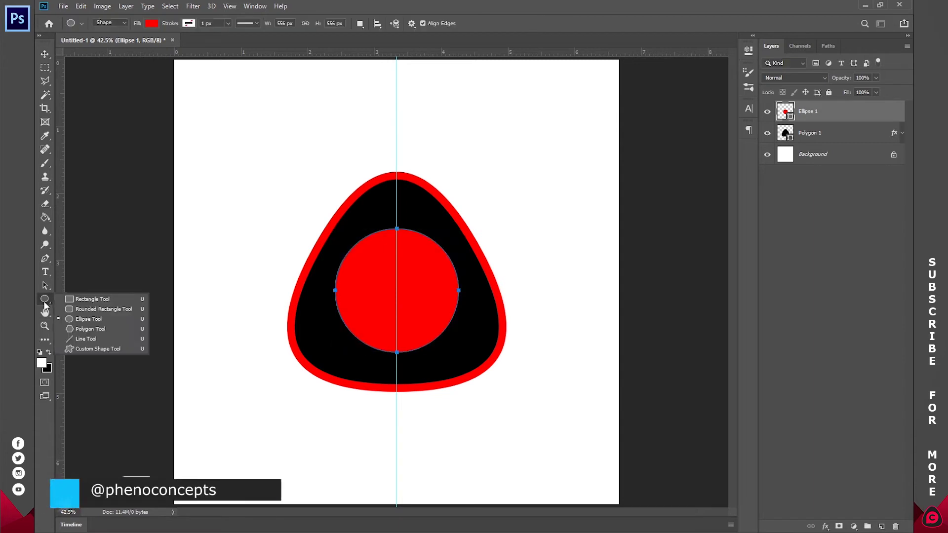
pyautogui.click(94, 298)
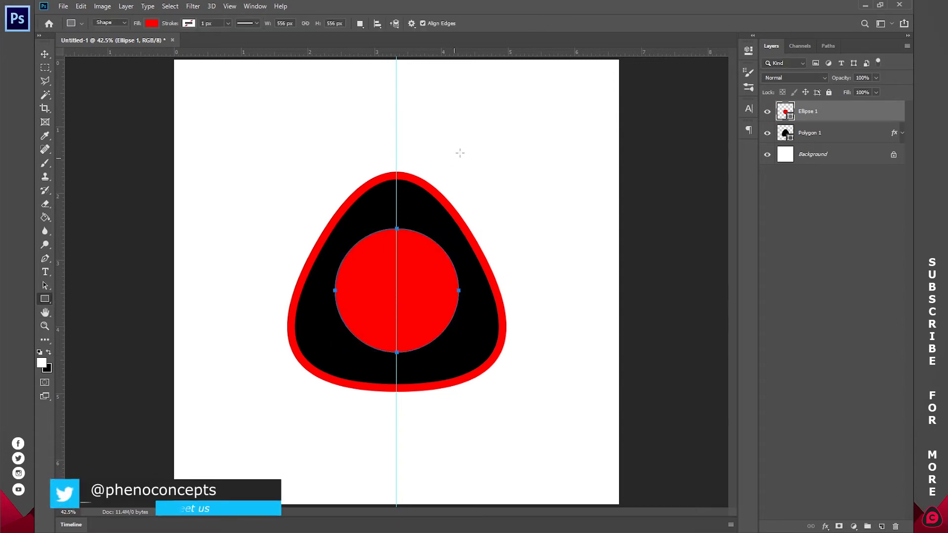
pyautogui.moveTo(502, 140); pyautogui.dragTo(530, 210)
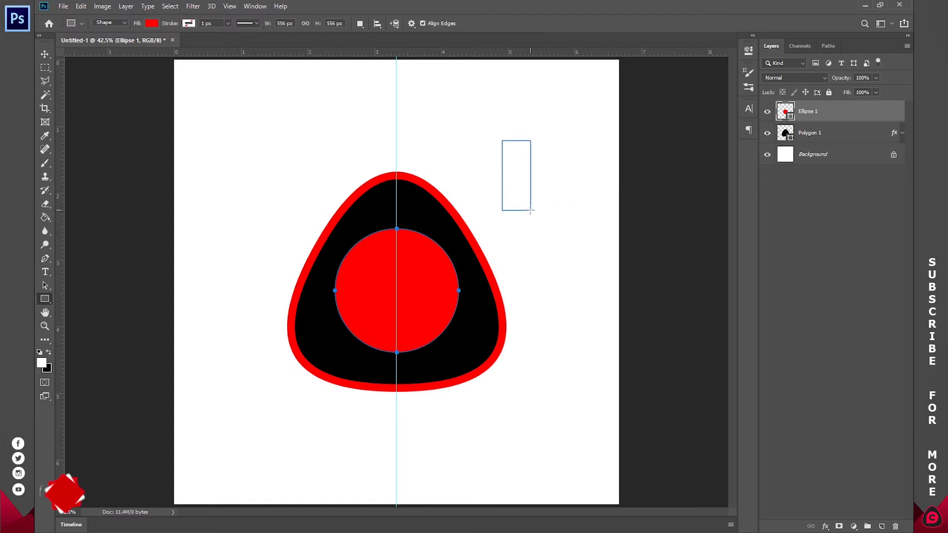
pyautogui.click(749, 51)
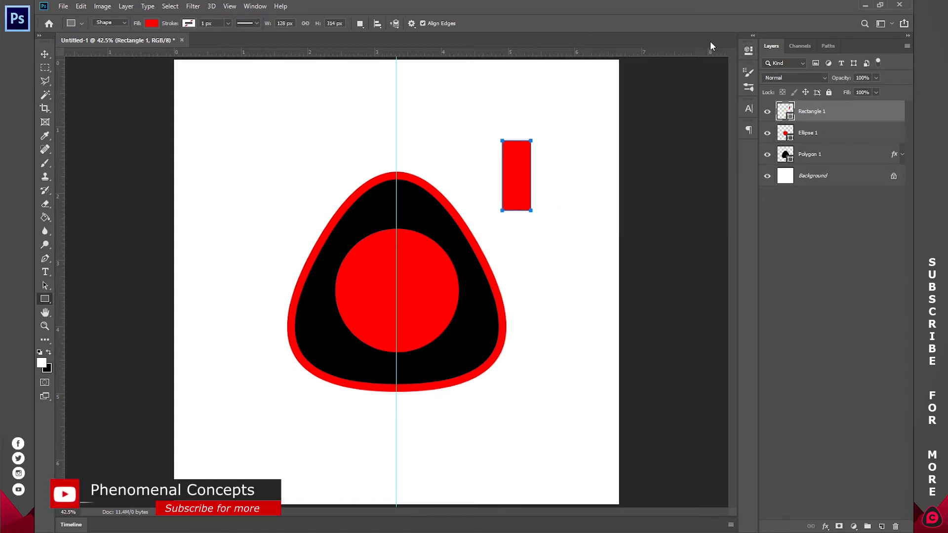
pyautogui.press('v')
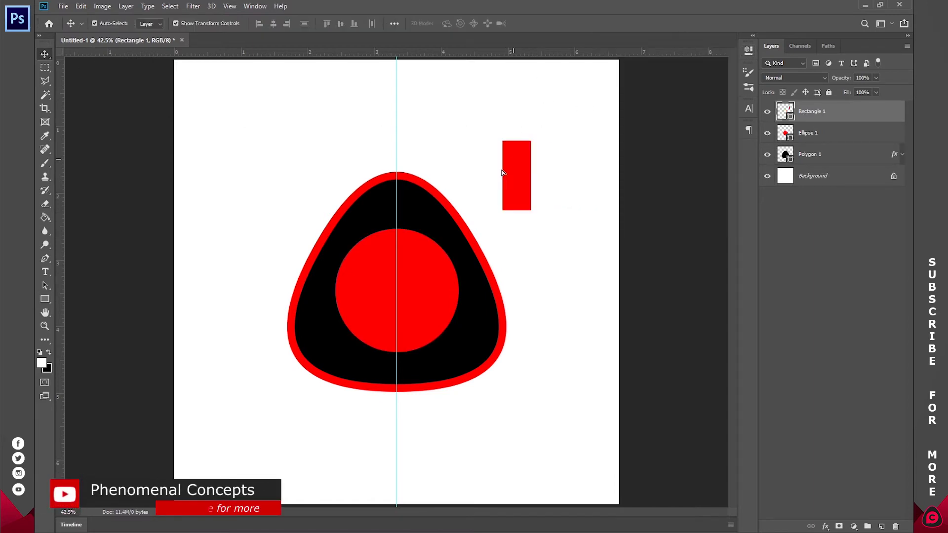
pyautogui.moveTo(515, 167); pyautogui.dragTo(356, 302)
# Step: Widen the rectangle slightly to the right while zoomed in, then fit the page in view
pyautogui.press('z')
pyautogui.click(338, 345)
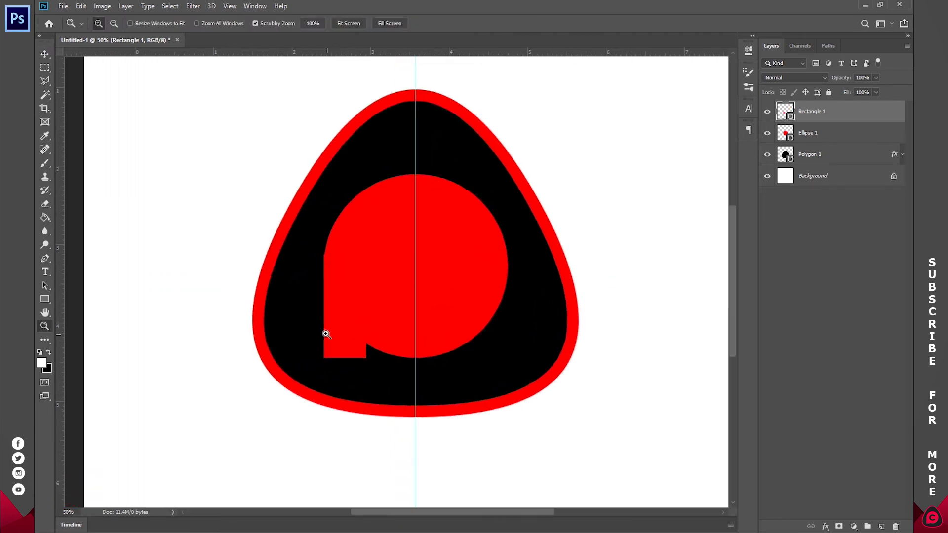
pyautogui.click(326, 334)
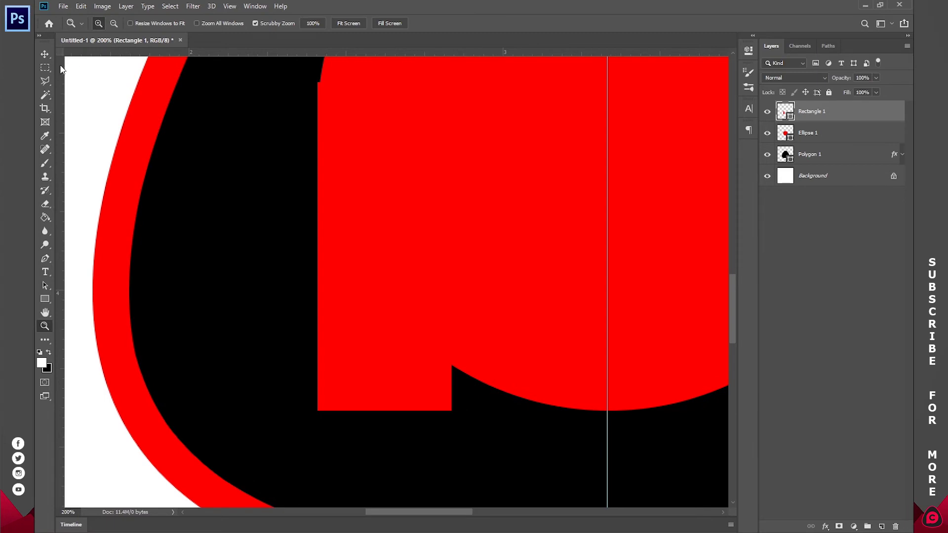
pyautogui.press('v')
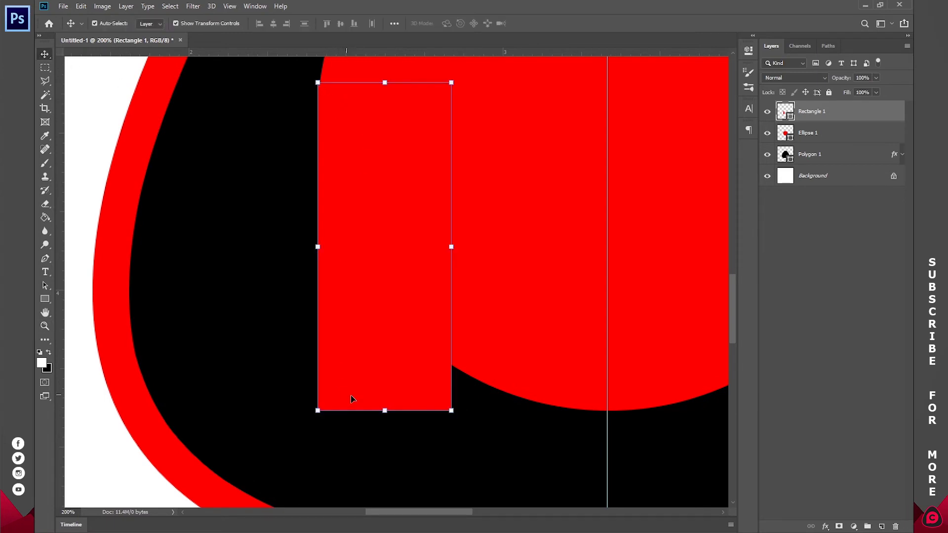
pyautogui.moveTo(390, 416); pyautogui.dragTo(386, 413)
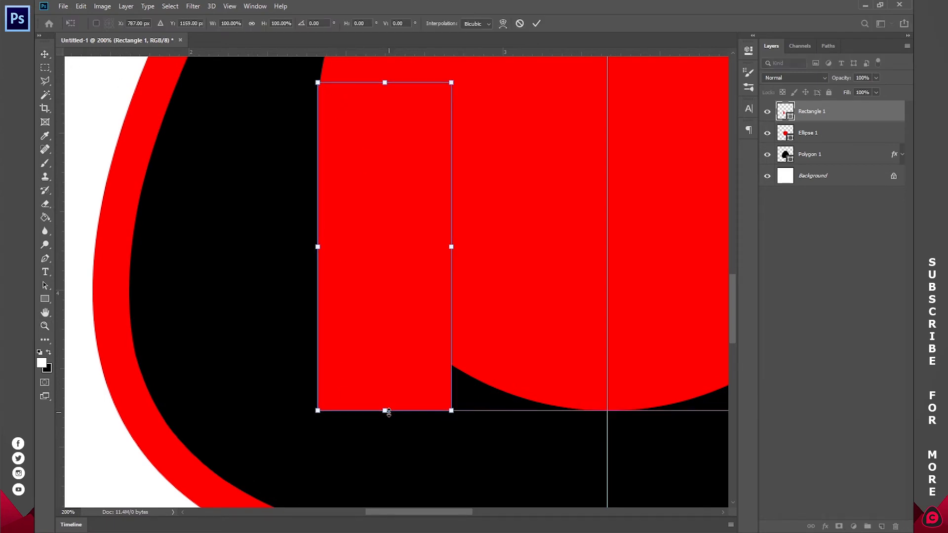
pyautogui.moveTo(452, 247); pyautogui.dragTo(471, 247)
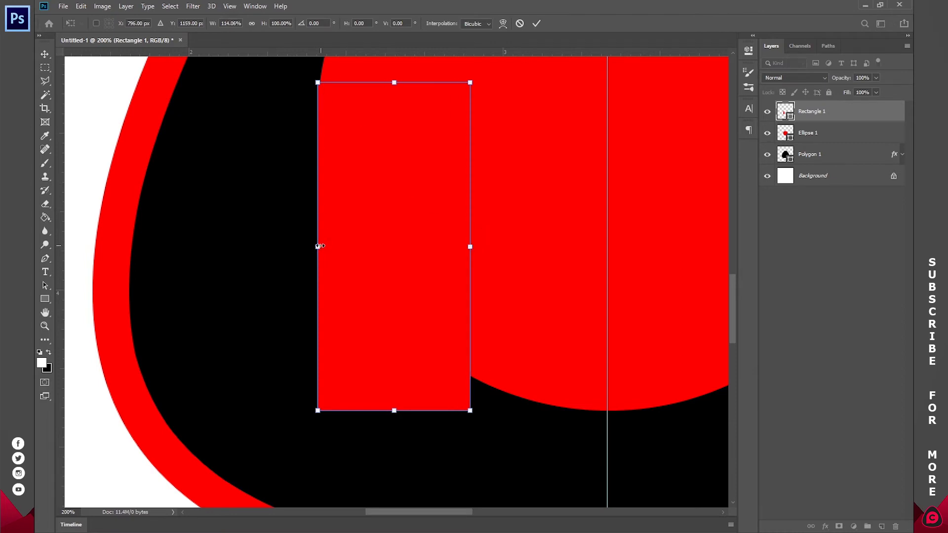
pyautogui.press('Return')
pyautogui.press('z')
pyautogui.click(354, 23)
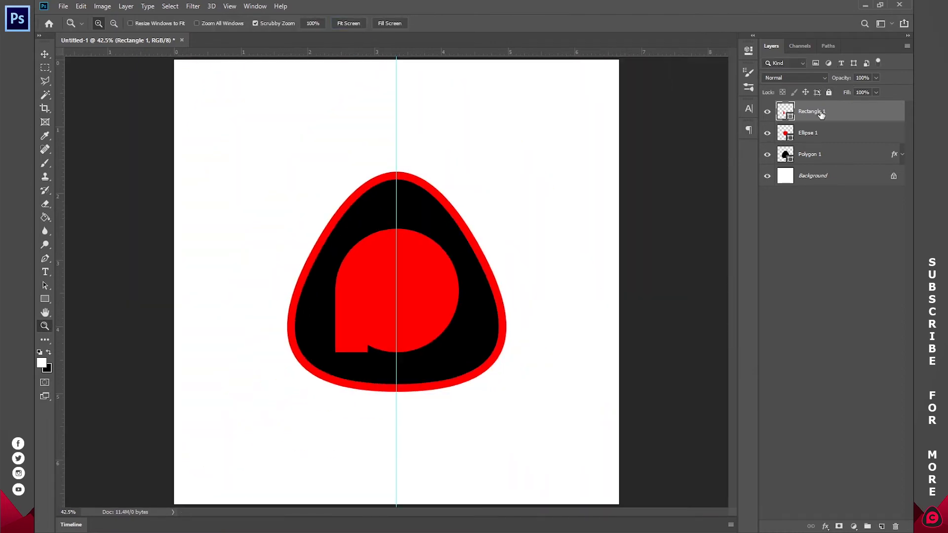
# Step: Put Rectangle 1 below Ellipse 1 and give the circle a 25% opacity drop shadow
pyautogui.moveTo(817, 115); pyautogui.dragTo(821, 133)
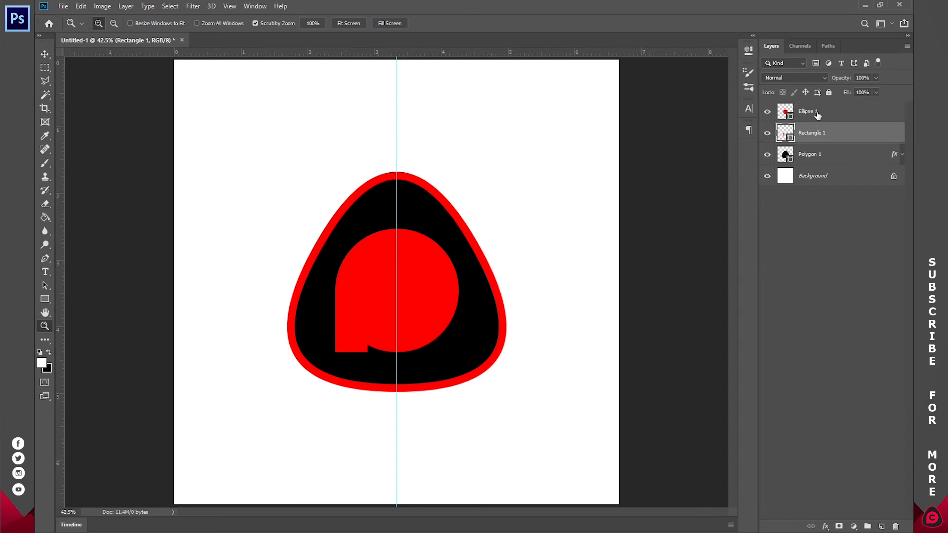
pyautogui.click(820, 114)
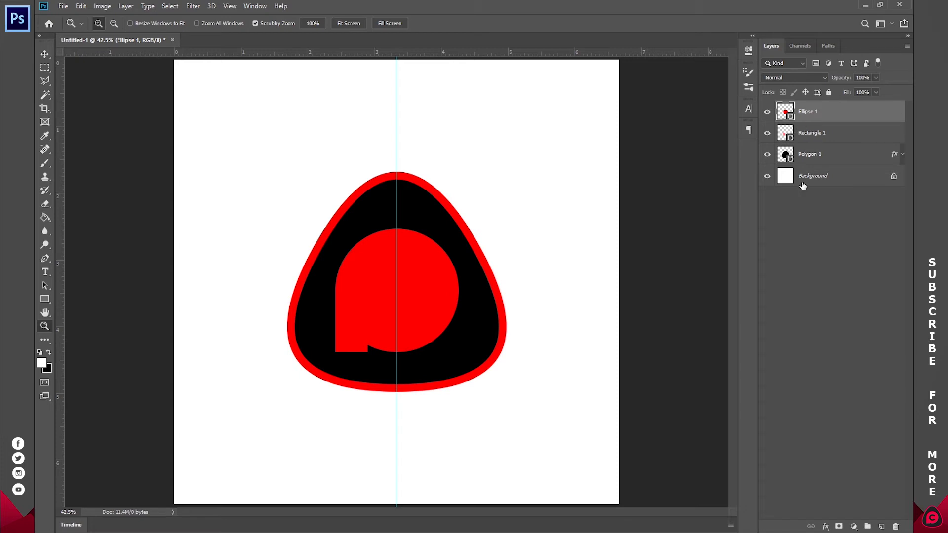
pyautogui.click(825, 525)
pyautogui.click(846, 508)
pyautogui.moveTo(361, 320)
pyautogui.mouseDown()
pyautogui.moveTo(350, 307)
pyautogui.moveTo(370, 336)
pyautogui.moveTo(379, 326)
pyautogui.moveTo(370, 327)
pyautogui.mouseUp()
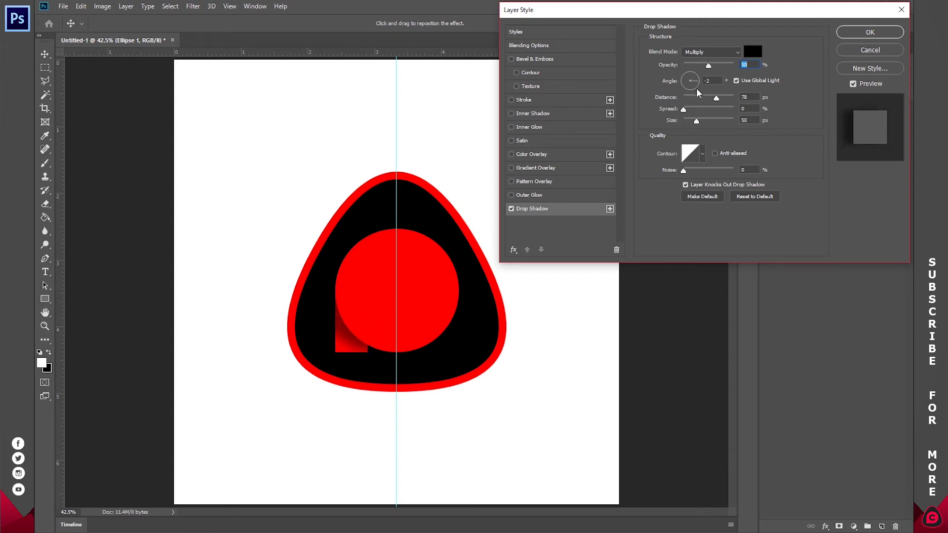
pyautogui.write('25')
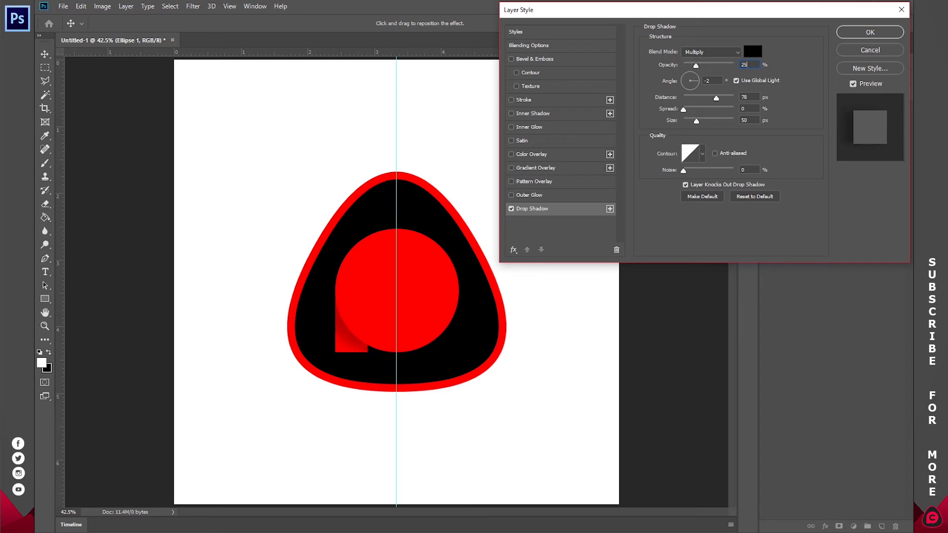
pyautogui.click(868, 36)
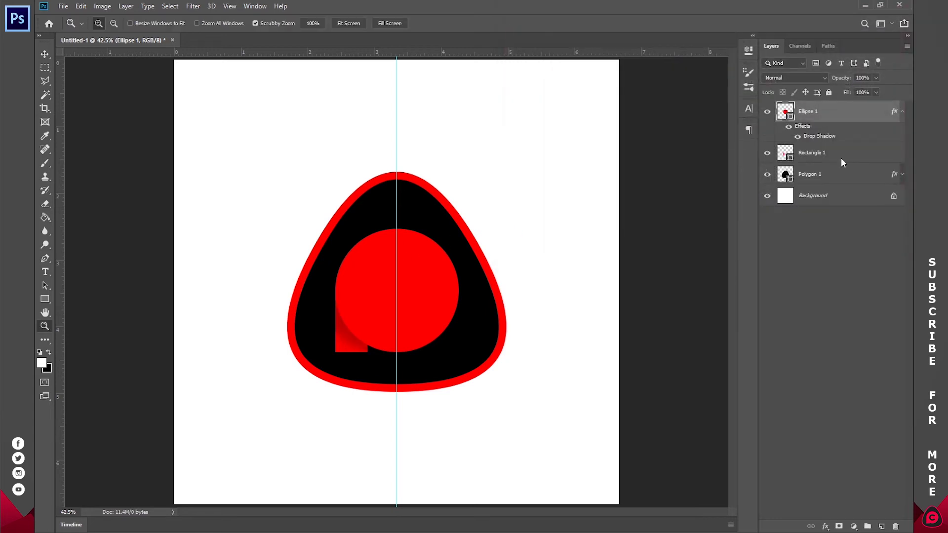
pyautogui.click(818, 319)
pyautogui.click(904, 112)
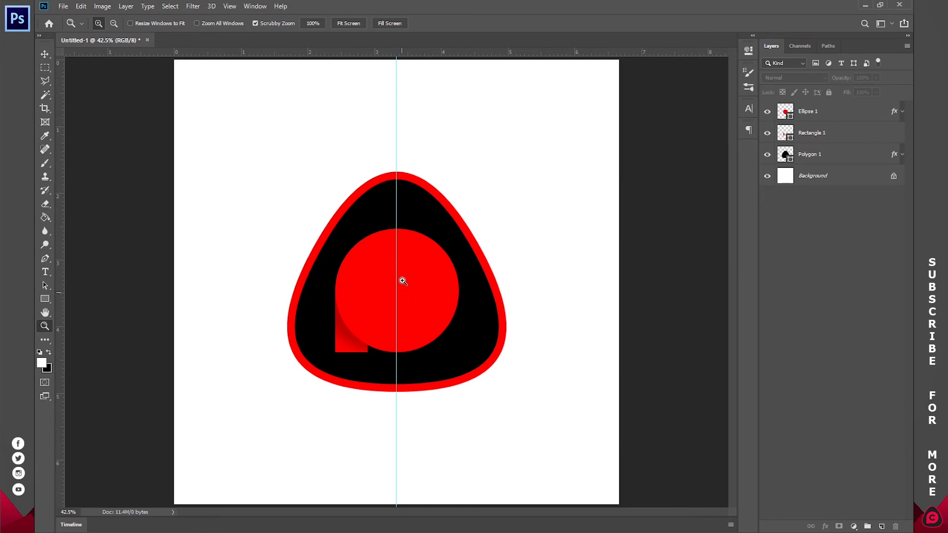
# Step: Create a 100 px black circle and enlarge it into the red circle's centre
pyautogui.click(44, 273)
pyautogui.click(45, 299)
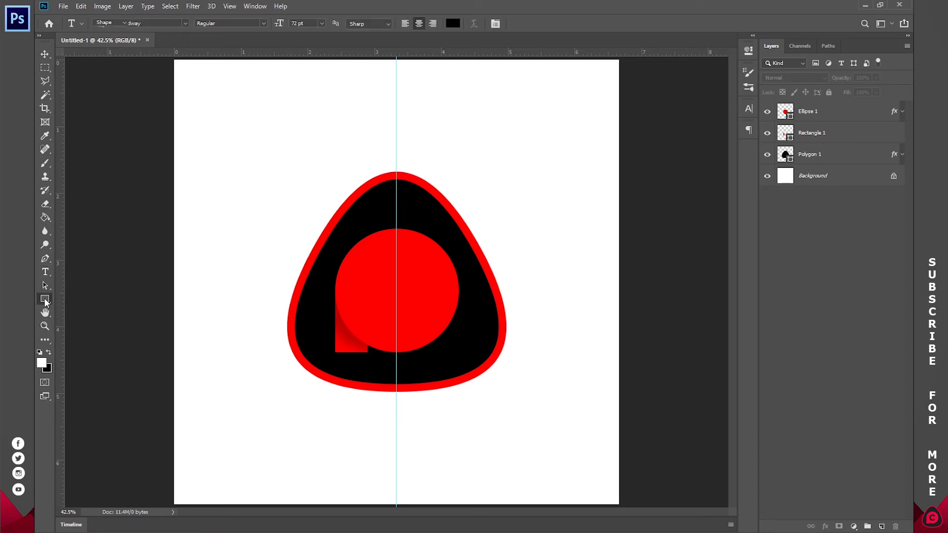
pyautogui.click(96, 317)
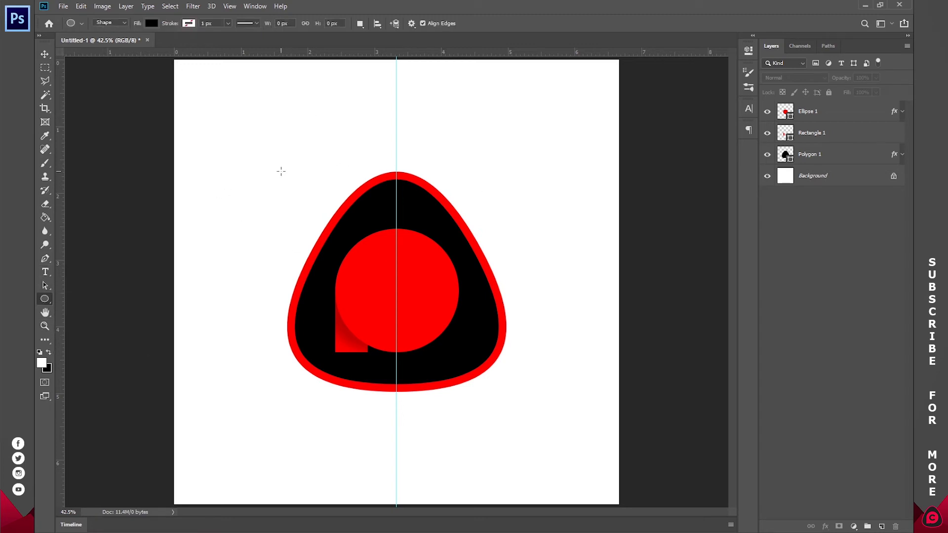
pyautogui.click(269, 143)
pyautogui.click(440, 193)
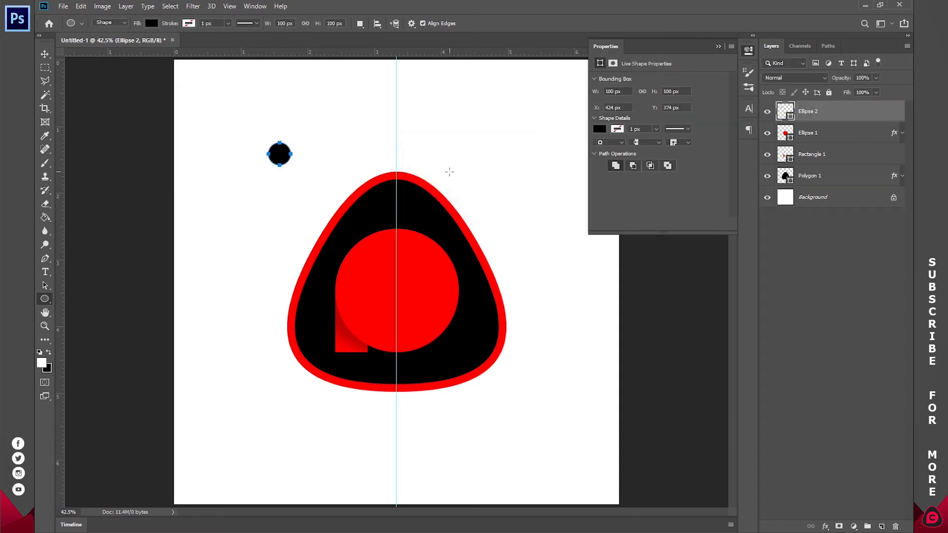
pyautogui.click(750, 50)
pyautogui.press('v')
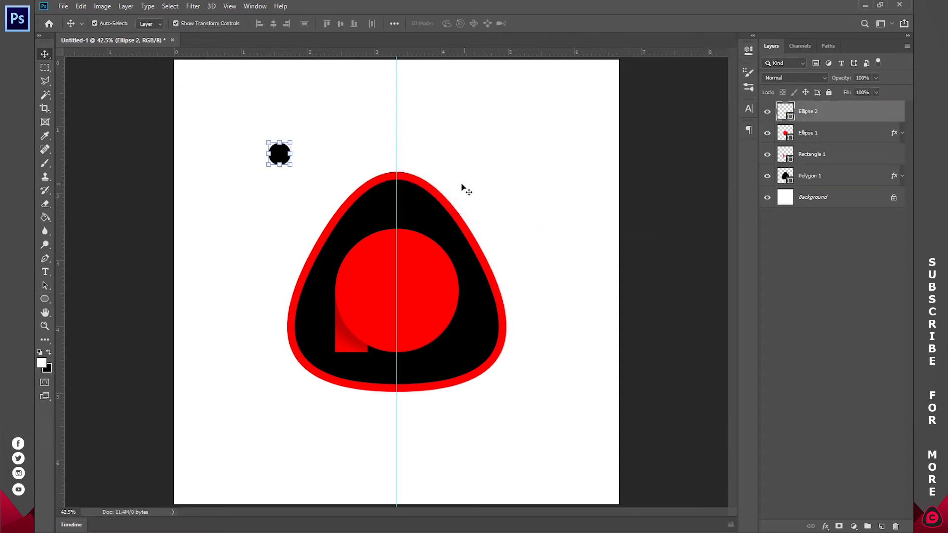
pyautogui.moveTo(289, 164); pyautogui.dragTo(351, 224)
pyautogui.moveTo(327, 182); pyautogui.dragTo(414, 288)
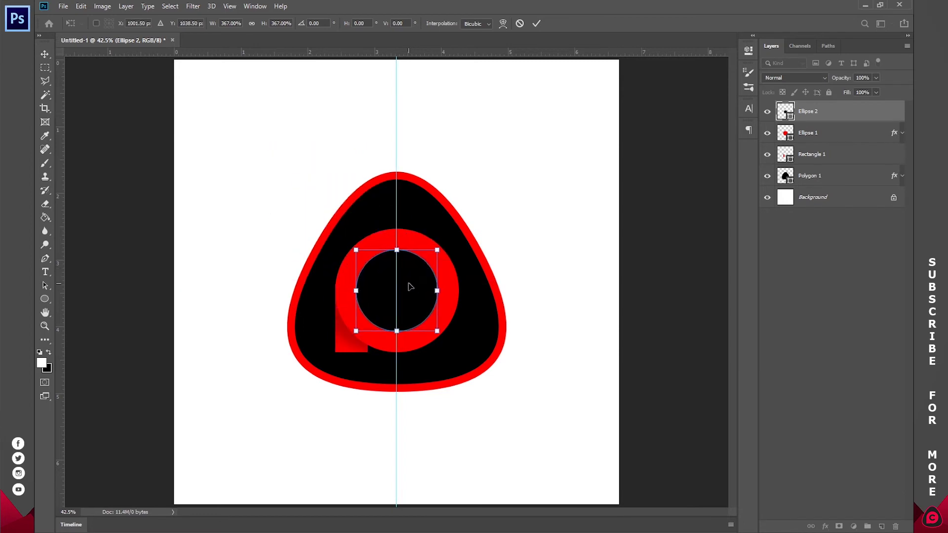
pyautogui.click(537, 24)
# Step: Duplicate the black circle and scale the copy to about 74%
pyautogui.hotkey('ctrl', 'j')
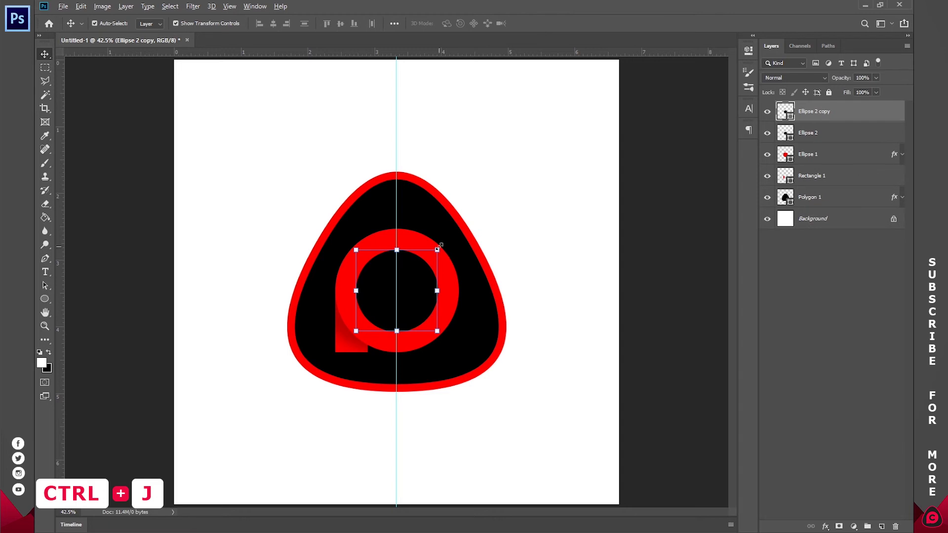
pyautogui.moveTo(438, 247); pyautogui.dragTo(431, 257)
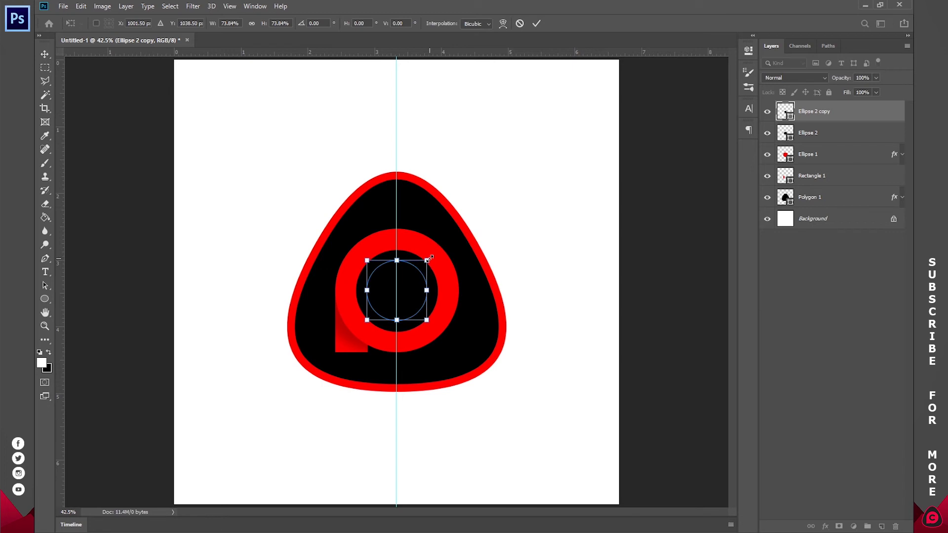
pyautogui.click(540, 25)
pyautogui.keyDown('shift'); pyautogui.click(825, 133); pyautogui.keyUp('shift')
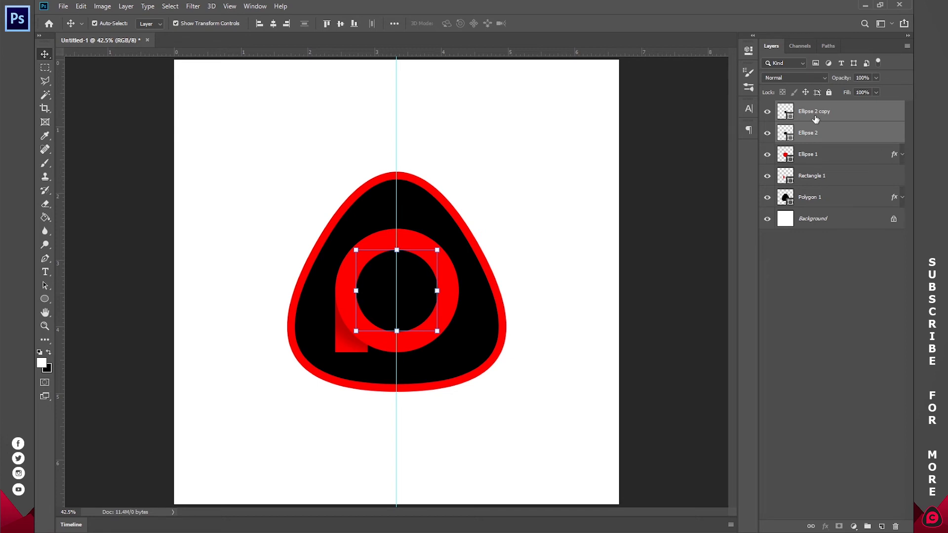
# Step: Fill Ellipse 2 copy with the logo's red and shrink it to about 90%
pyautogui.rightClick(816, 119)
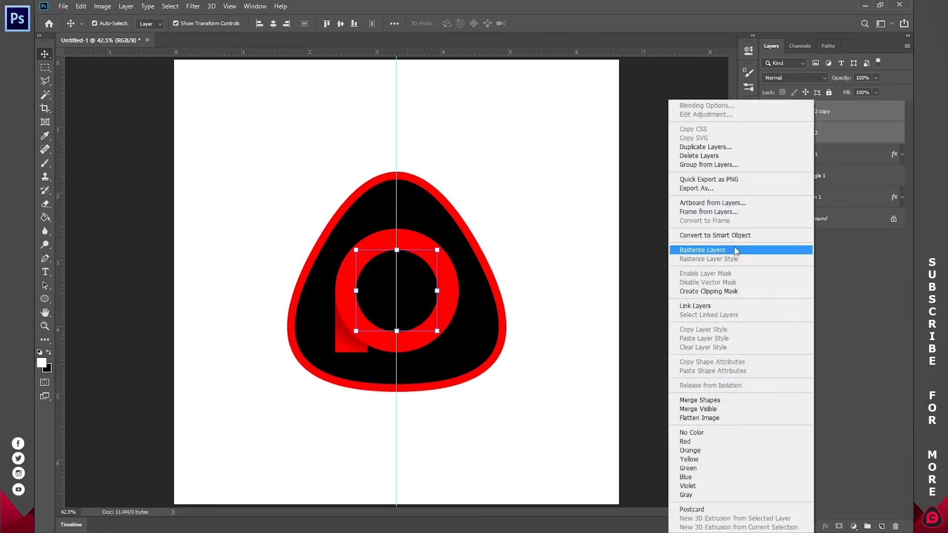
pyautogui.click(854, 283)
pyautogui.moveTo(792, 131); pyautogui.dragTo(801, 124)
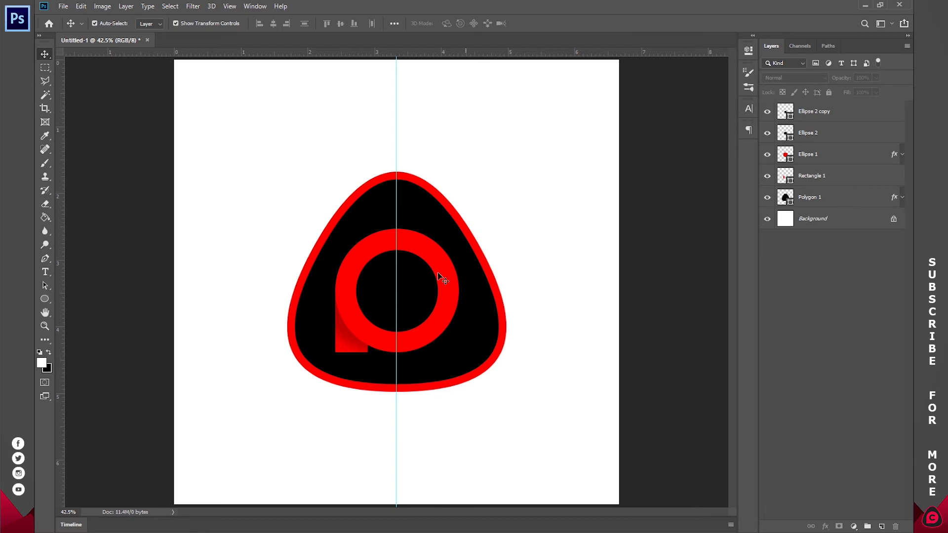
pyautogui.doubleClick(785, 112)
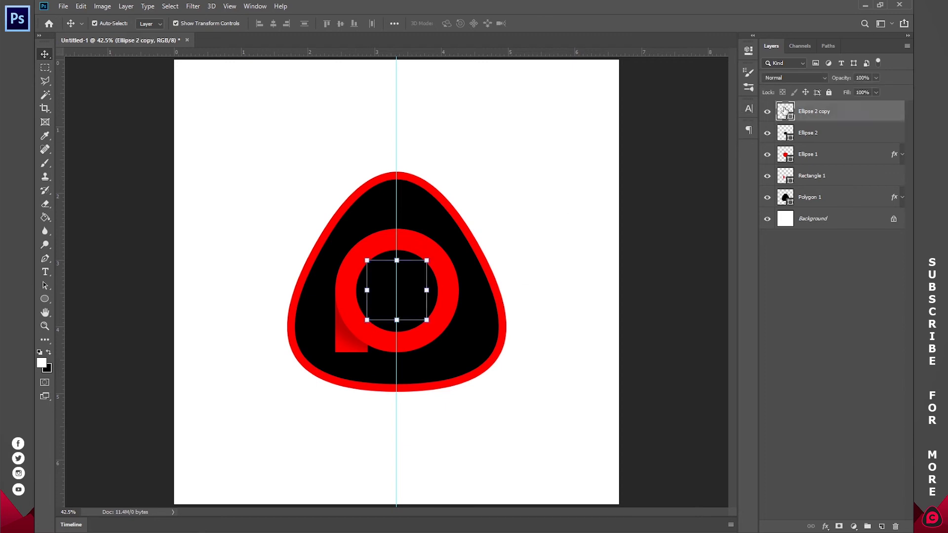
pyautogui.click(432, 250)
pyautogui.press('Return')
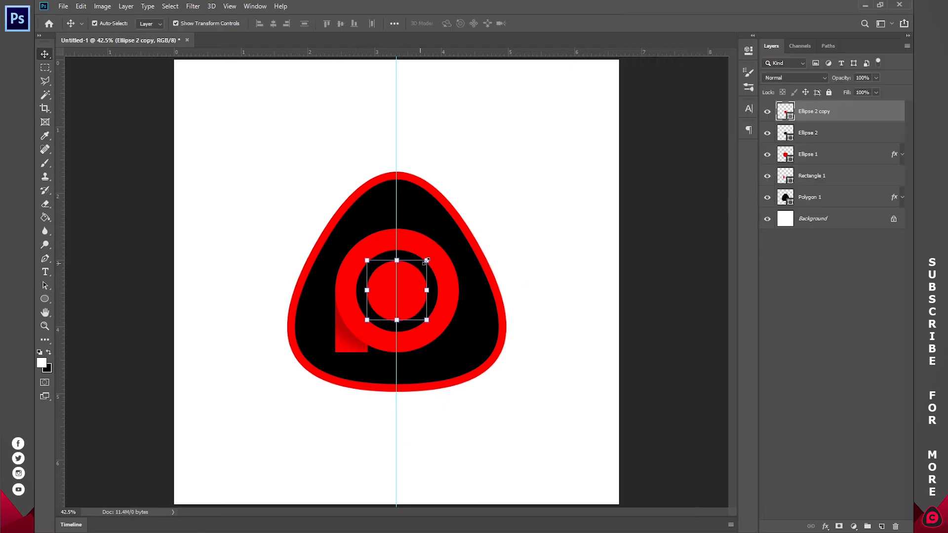
pyautogui.moveTo(431, 257); pyautogui.dragTo(424, 263)
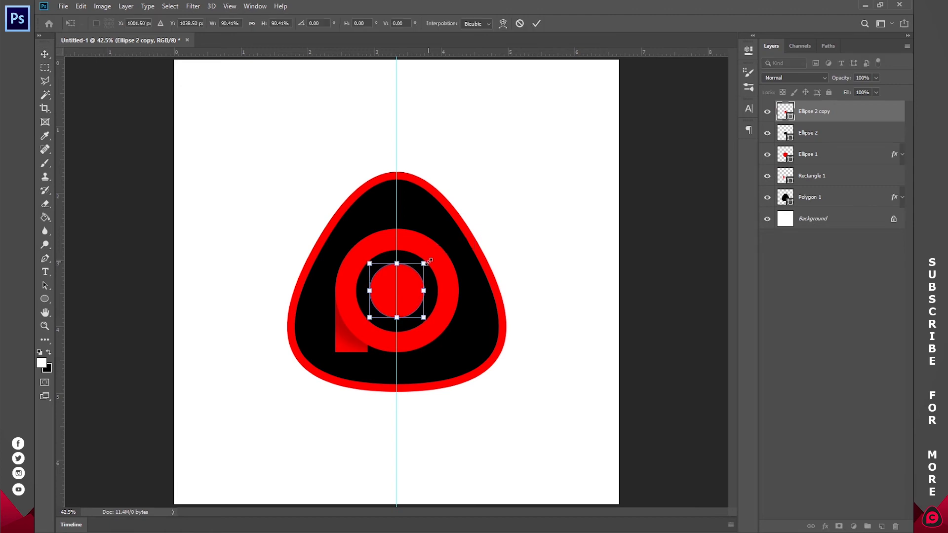
pyautogui.click(537, 25)
# Step: Rasterize Ellipse 2 and its copy and merge them into one layer
pyautogui.keyDown('shift'); pyautogui.click(822, 132); pyautogui.keyUp('shift')
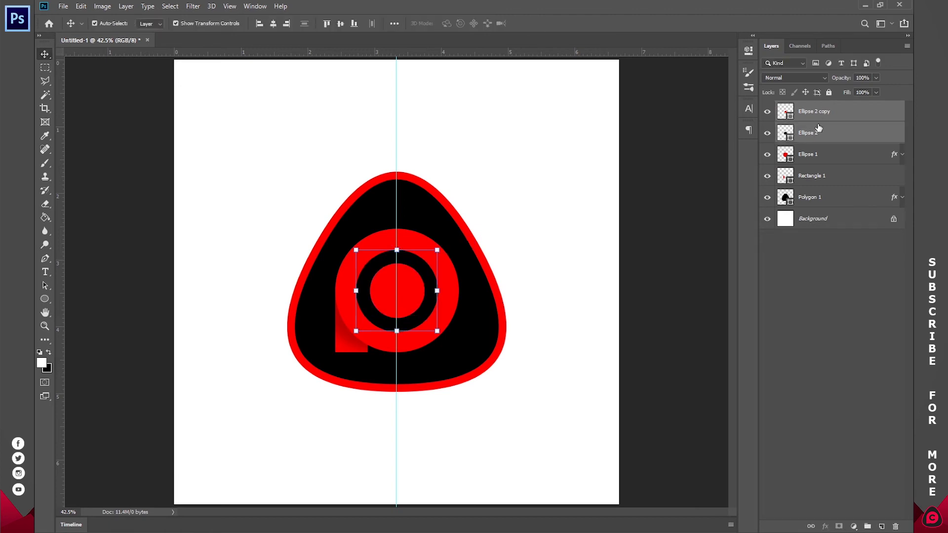
pyautogui.rightClick(817, 123)
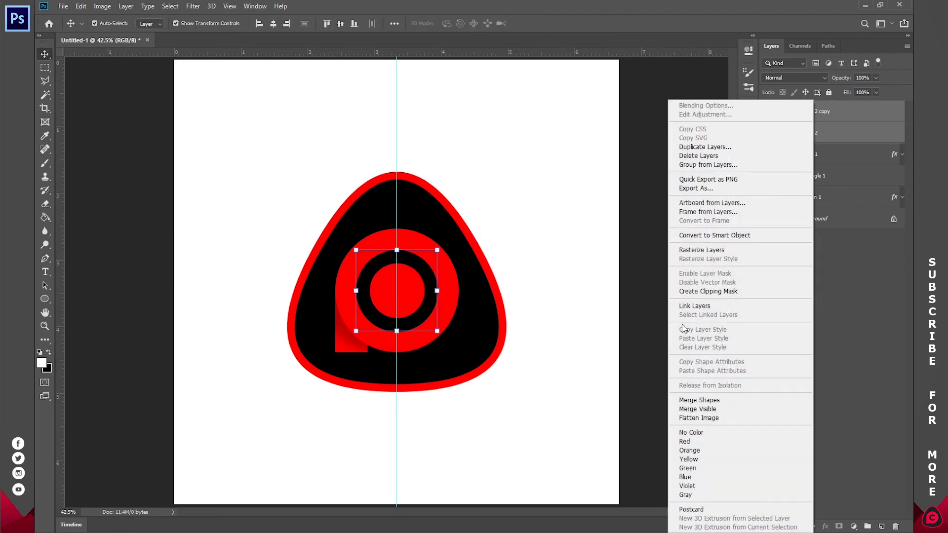
pyautogui.click(704, 251)
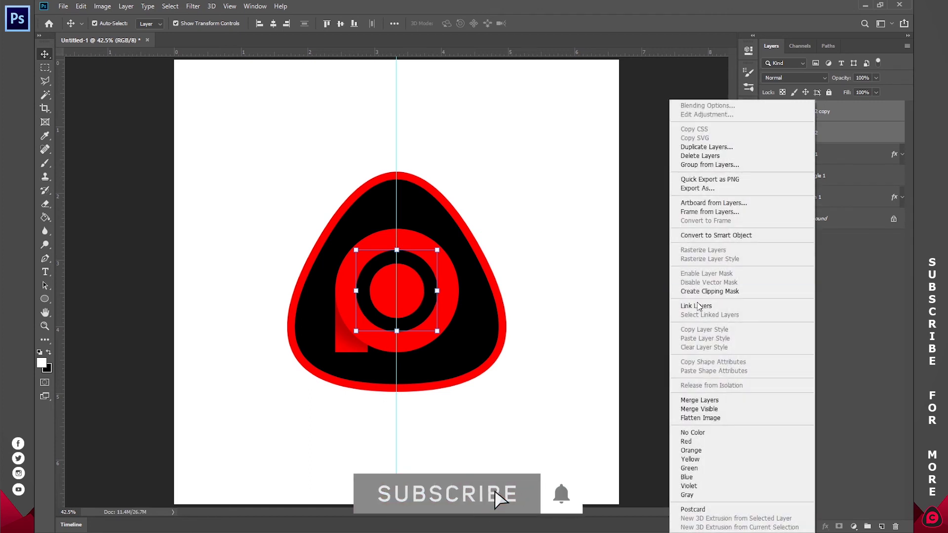
pyautogui.click(699, 400)
# Step: At 100% zoom, make a Polygonal Lasso selection across the black ring's right side
pyautogui.press('z')
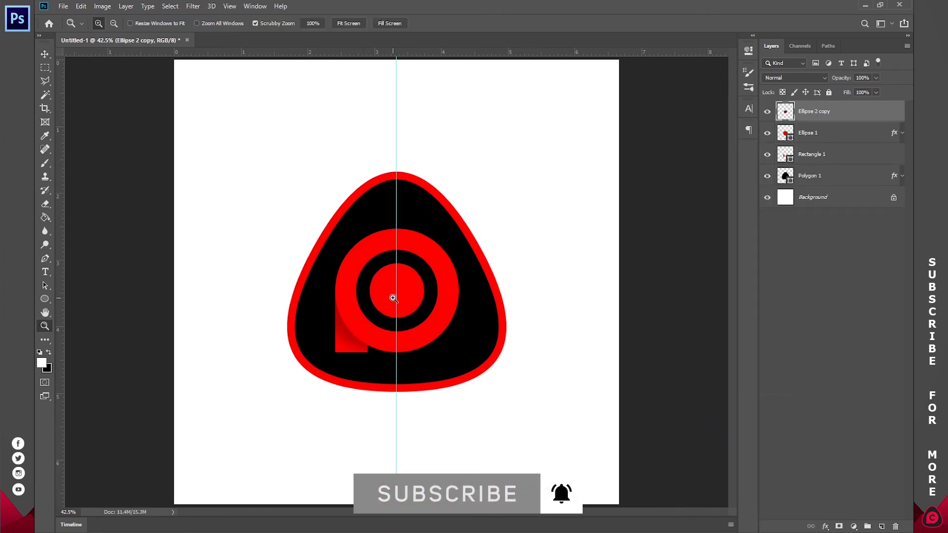
pyautogui.click(392, 298)
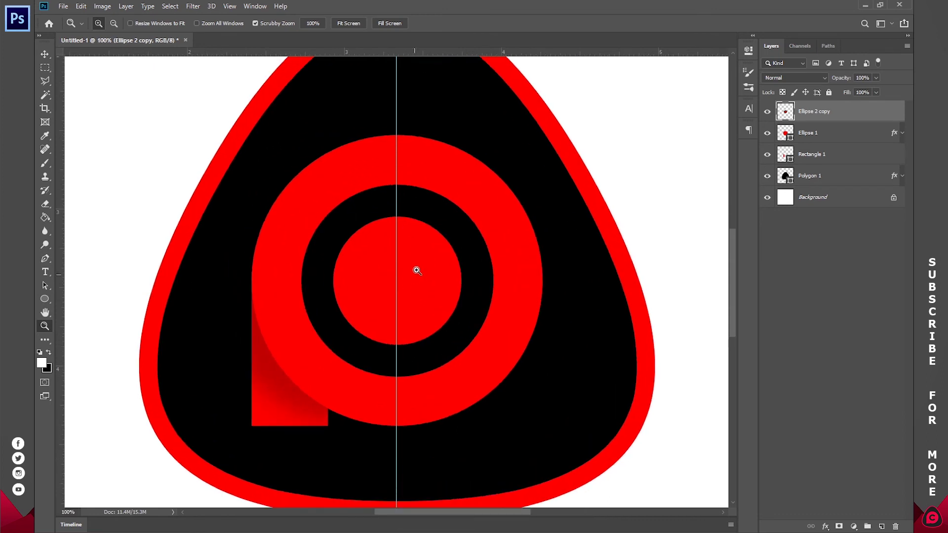
pyautogui.scroll(-1, 418, 271)
pyautogui.click(38, 79)
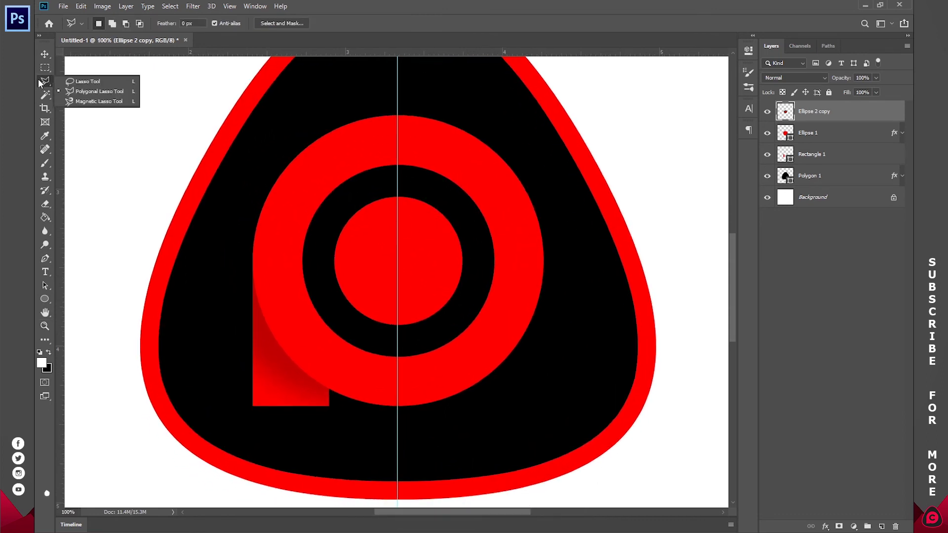
pyautogui.click(111, 91)
pyautogui.click(442, 223)
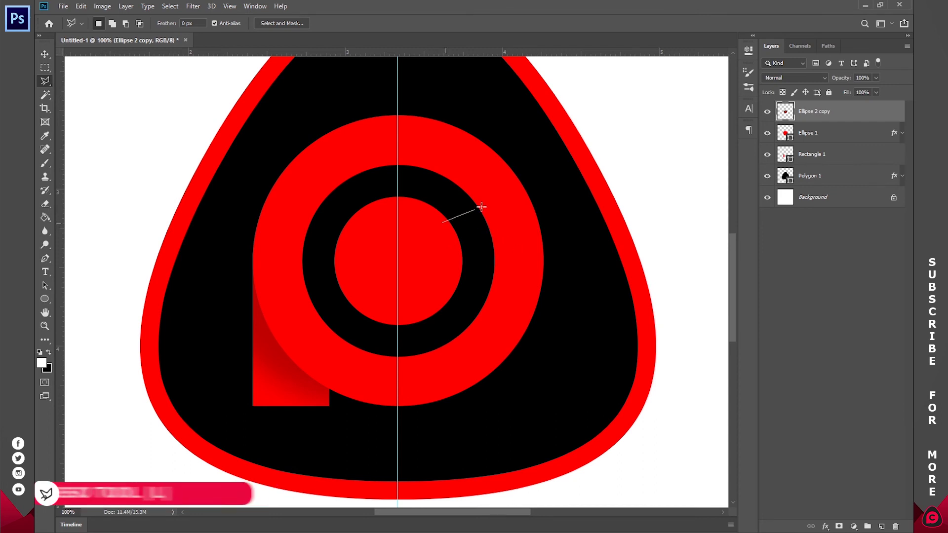
pyautogui.click(487, 202)
pyautogui.click(510, 300)
pyautogui.click(488, 321)
pyautogui.doubleClick(434, 306)
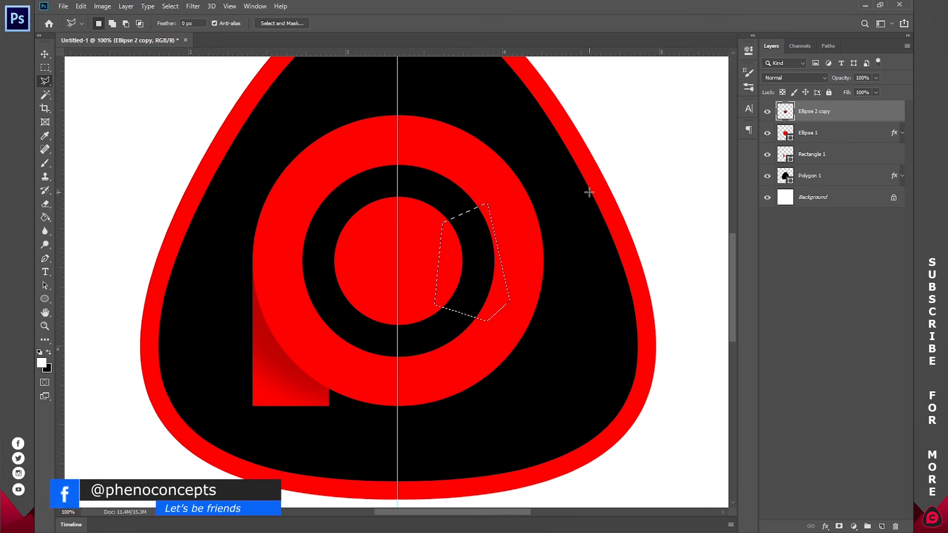
# Step: Fill the selected wedge red to form a C, recentre the C, and fit the document in view
pyautogui.press('Delete')
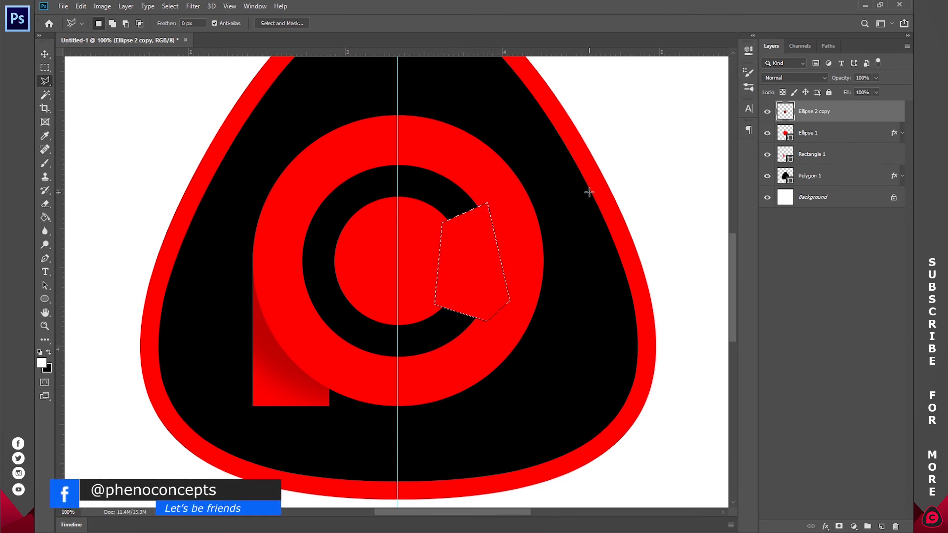
pyautogui.hotkey('ctrl', 'd')
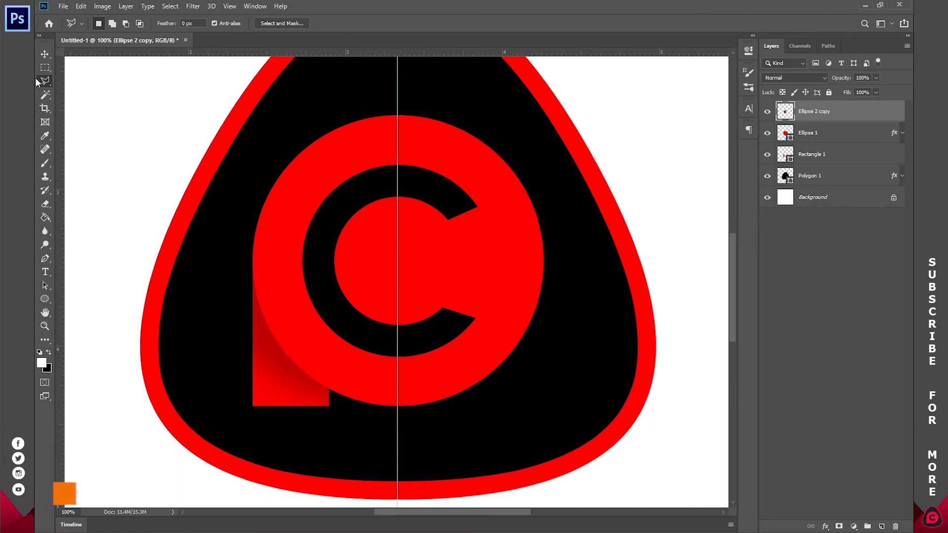
pyautogui.click(44, 94)
pyautogui.click(421, 252)
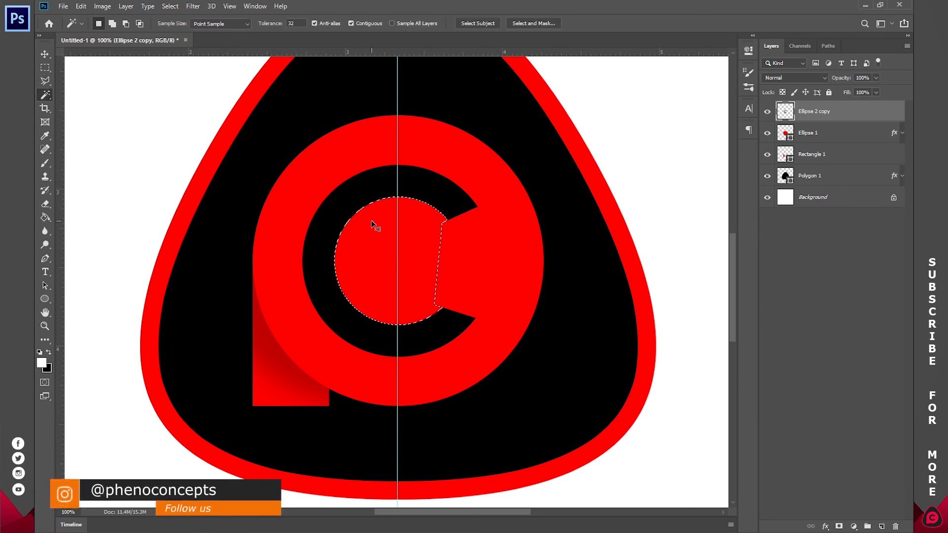
pyautogui.hotkey('ctrl', 'd')
pyautogui.press('v')
pyautogui.moveTo(390, 203)
pyautogui.mouseDown()
pyautogui.moveTo(538, 163)
pyautogui.moveTo(635, 108)
pyautogui.moveTo(622, 136)
pyautogui.moveTo(403, 203)
pyautogui.mouseUp()
pyautogui.press('z')
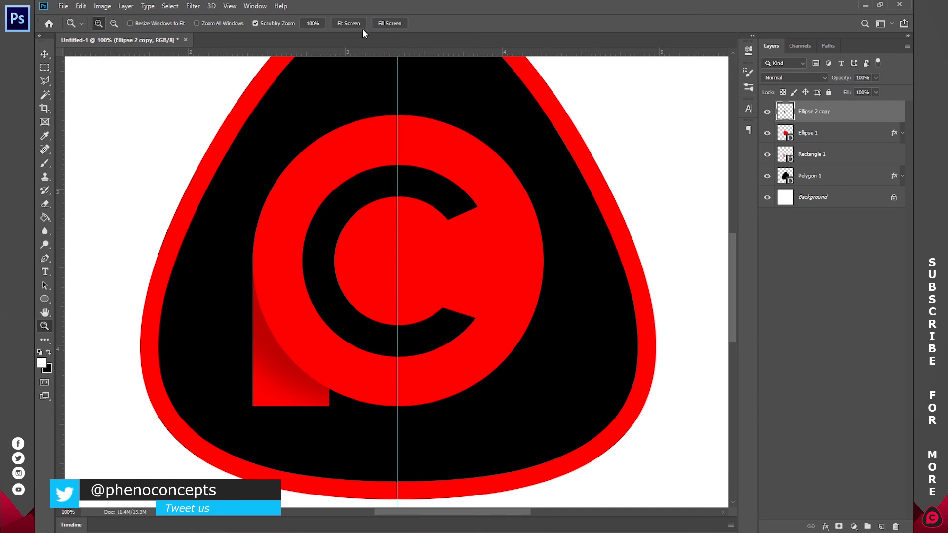
pyautogui.click(360, 24)
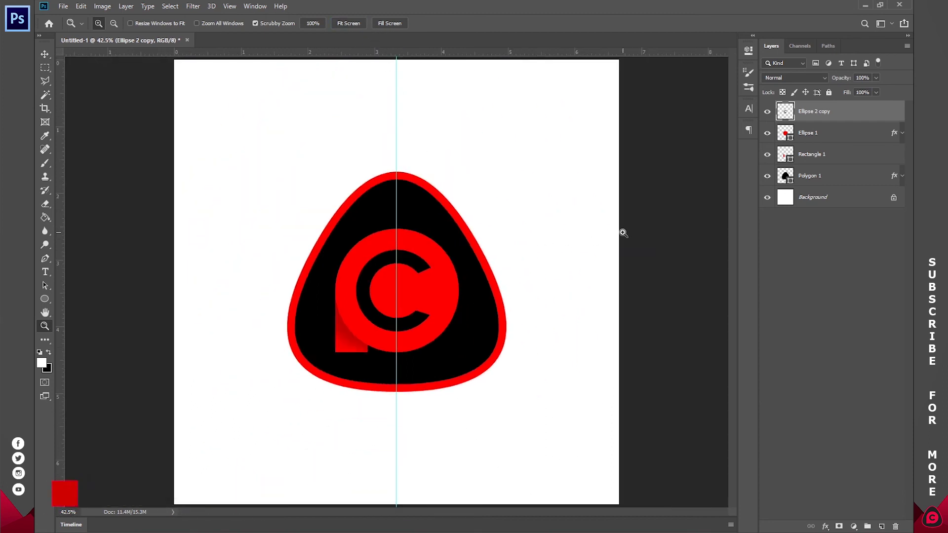